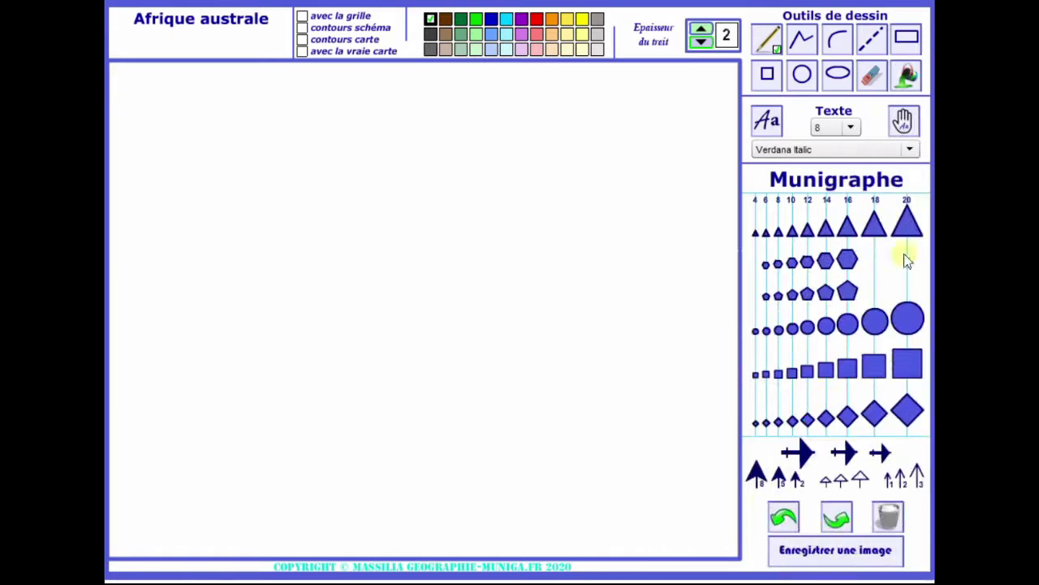
Set the line thickness to 3 and draw three separate black squares in a row across the upper canvas
{"action": "left_click", "coordinate": [703, 33]}
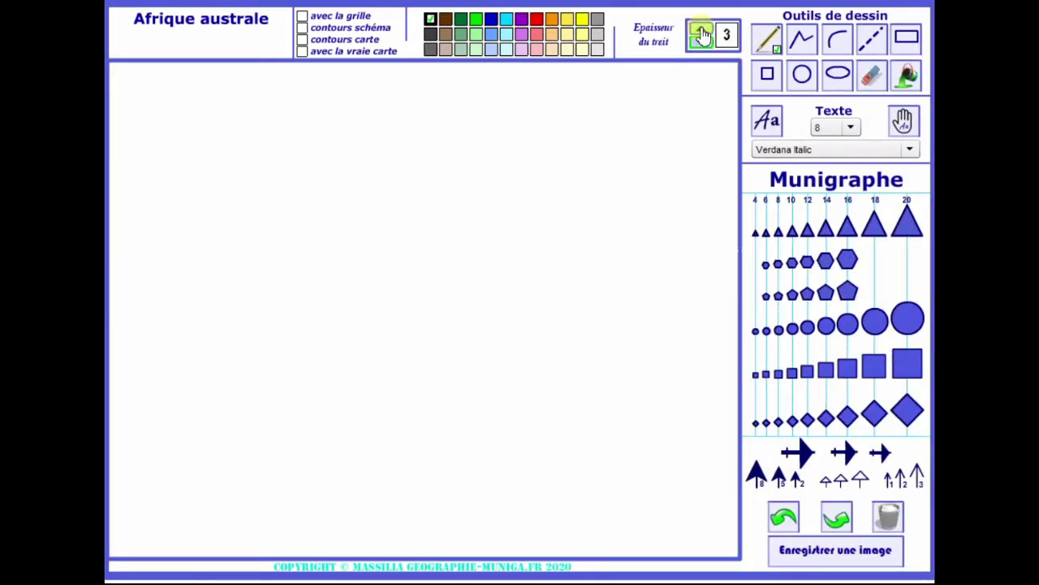
{"action": "left_click", "coordinate": [767, 76]}
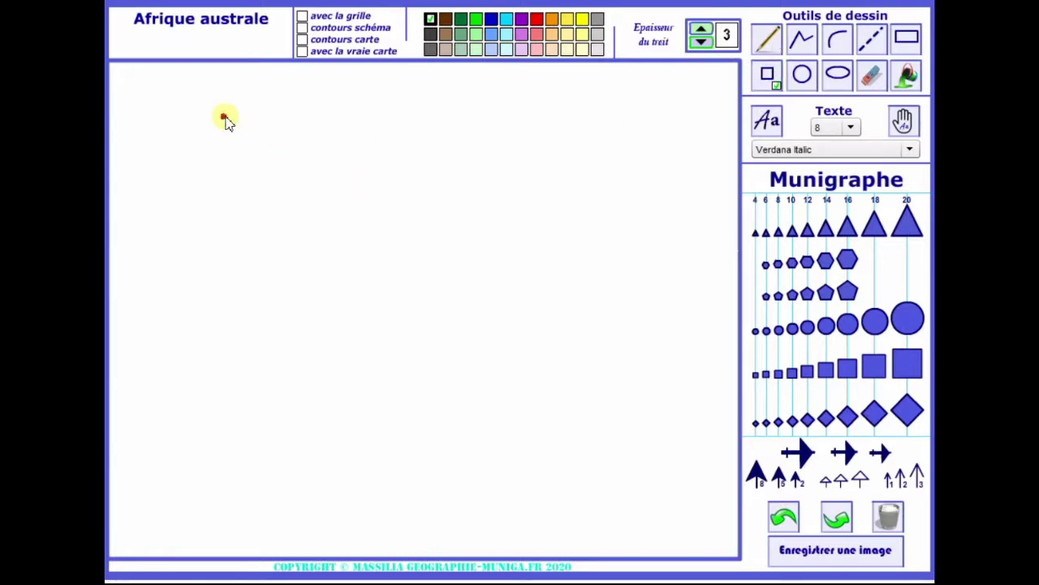
{"action": "left_click_drag", "start_coordinate": [222, 117], "coordinate": [268, 159]}
{"action": "mouse_move", "coordinate": [306, 124]}
{"action": "left_mouse_down"}
{"action": "mouse_move", "coordinate": [356, 172]}
{"action": "mouse_move", "coordinate": [406, 166]}
{"action": "mouse_move", "coordinate": [451, 204]}
{"action": "left_mouse_up"}
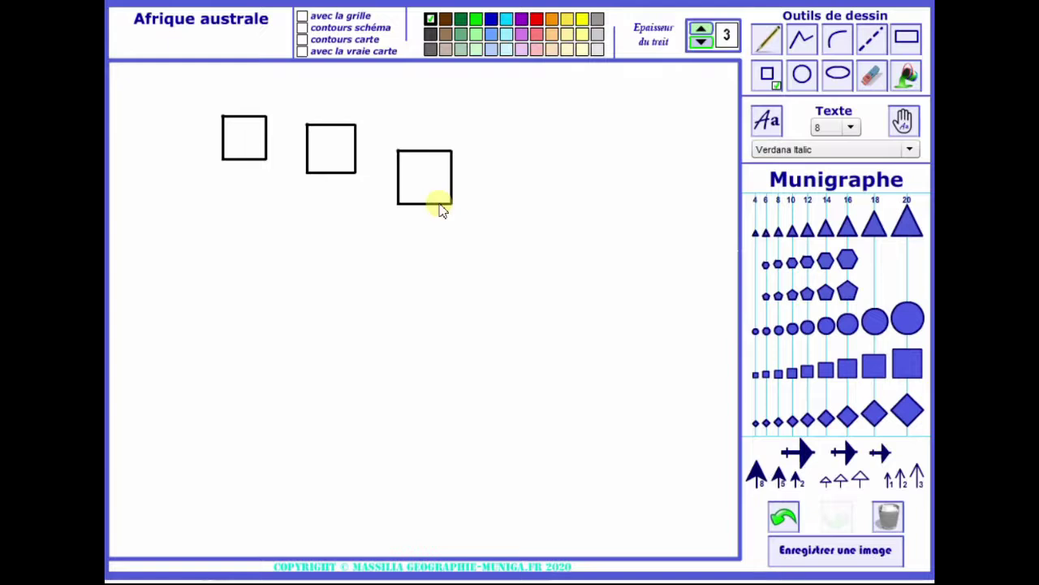
Fill the three squares with red, medium pink and light pink in order, and clear the whole canvas
{"action": "left_click", "coordinate": [907, 78]}
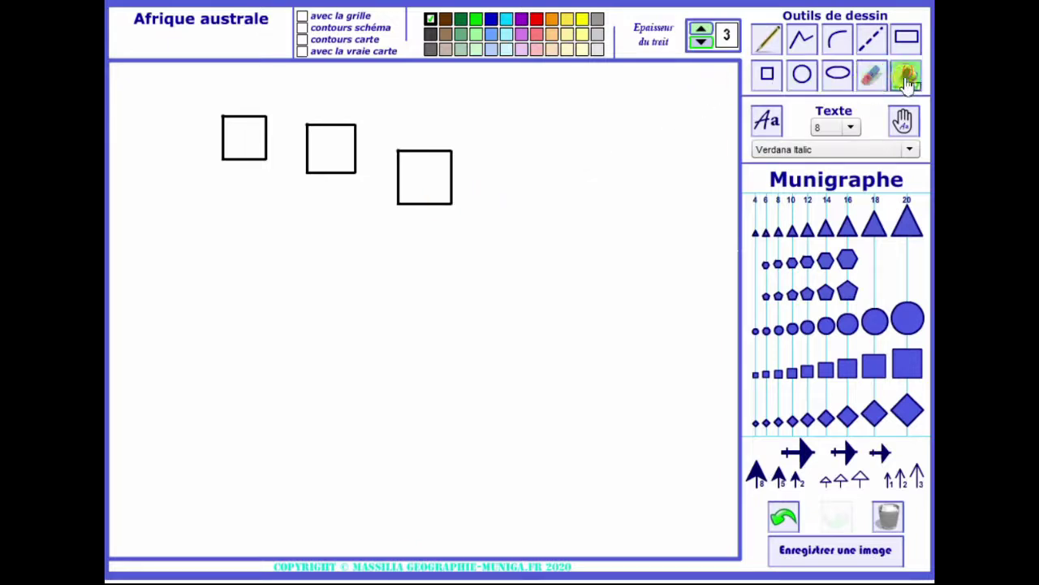
{"action": "left_click", "coordinate": [540, 22]}
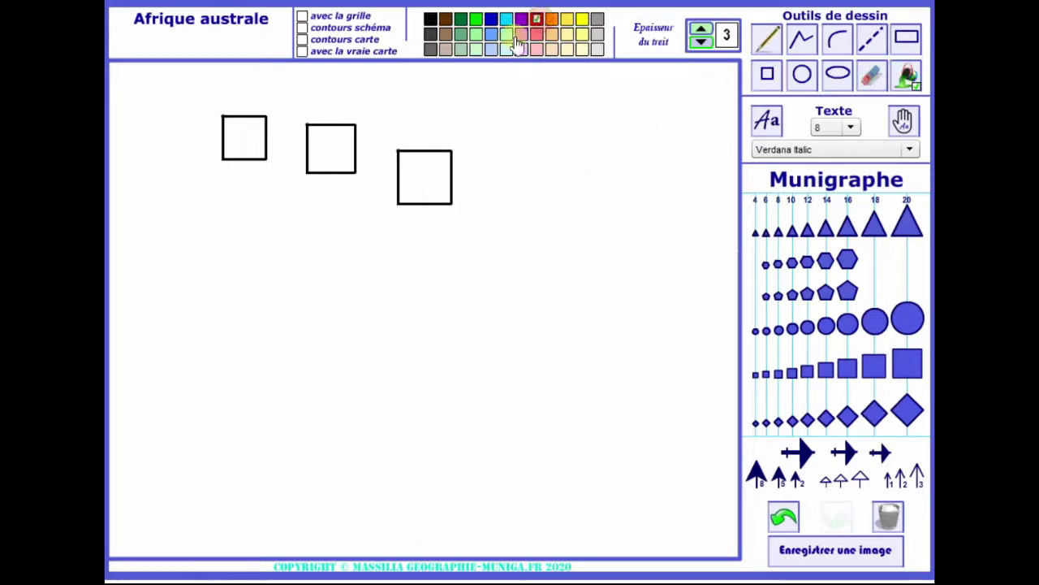
{"action": "left_click", "coordinate": [251, 136]}
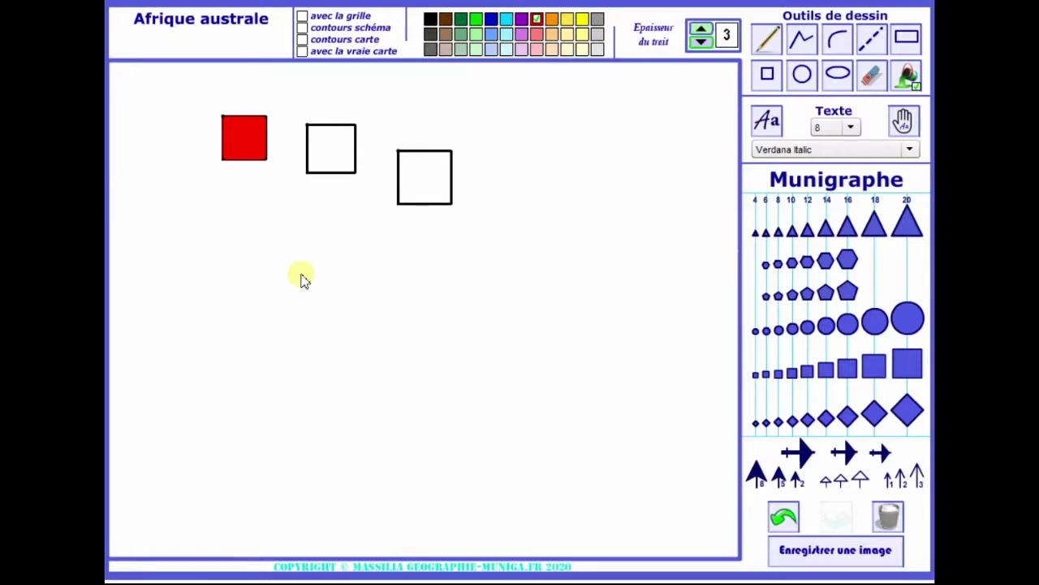
{"action": "left_click", "coordinate": [538, 34]}
{"action": "left_click", "coordinate": [338, 151]}
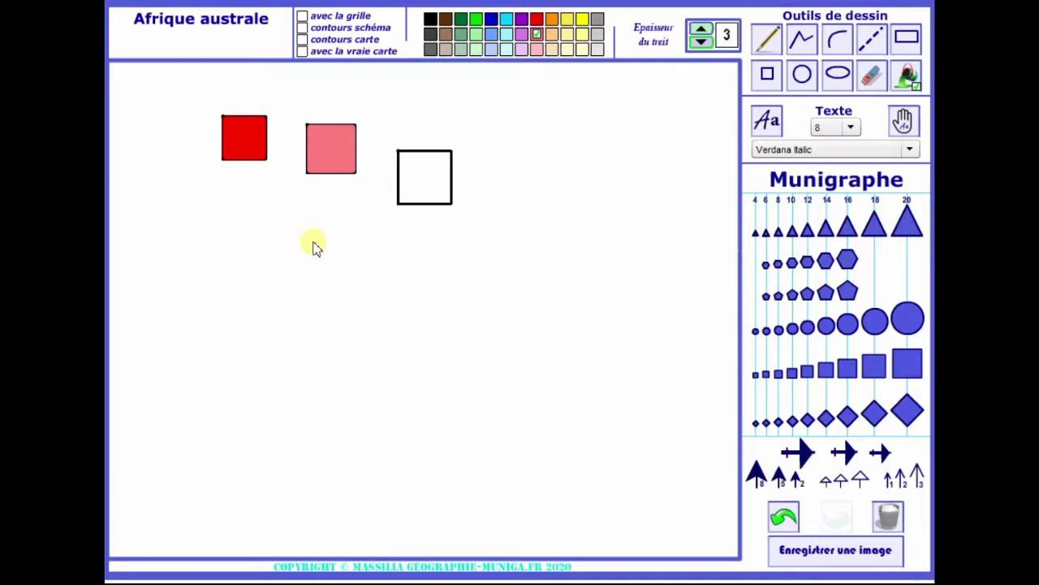
{"action": "left_click", "coordinate": [536, 50]}
{"action": "left_click", "coordinate": [417, 174]}
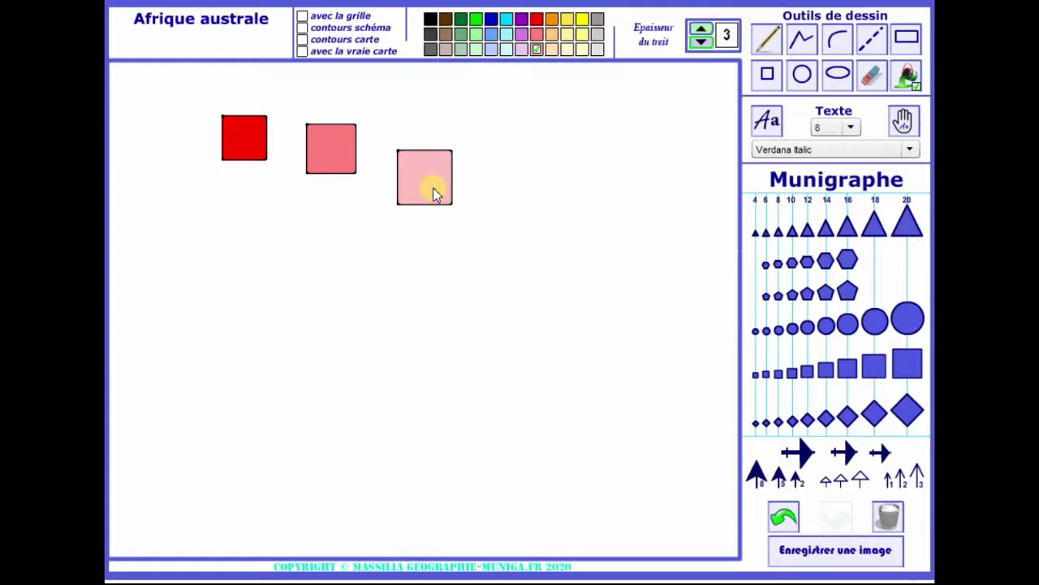
{"action": "left_click", "coordinate": [889, 516]}
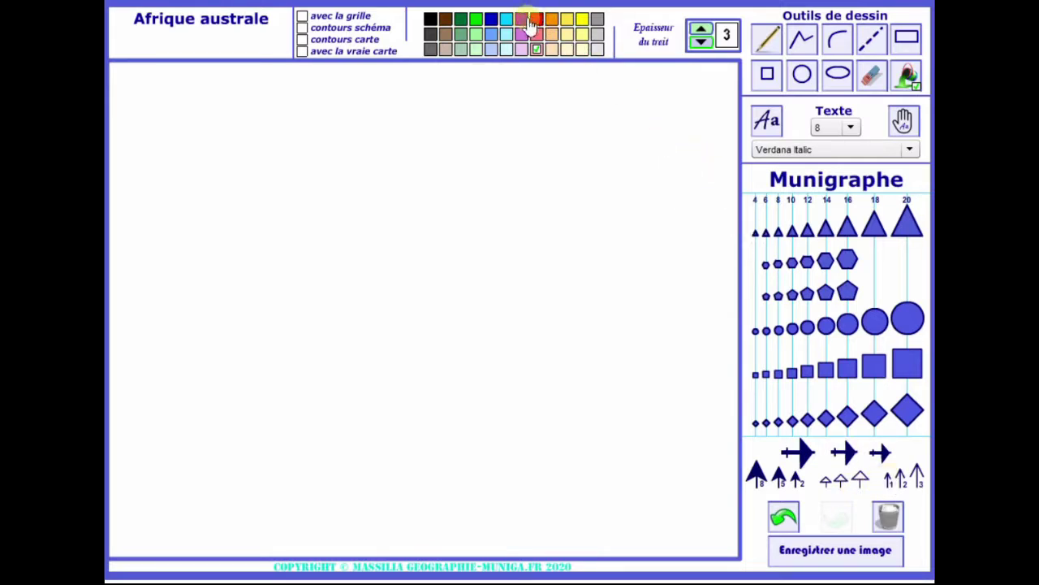
Draw three parallel dark blue diagonal arrows: a solid-headed size 5, a medium hollow-headed one and a thin open-headed size 2
{"action": "left_click", "coordinate": [491, 21]}
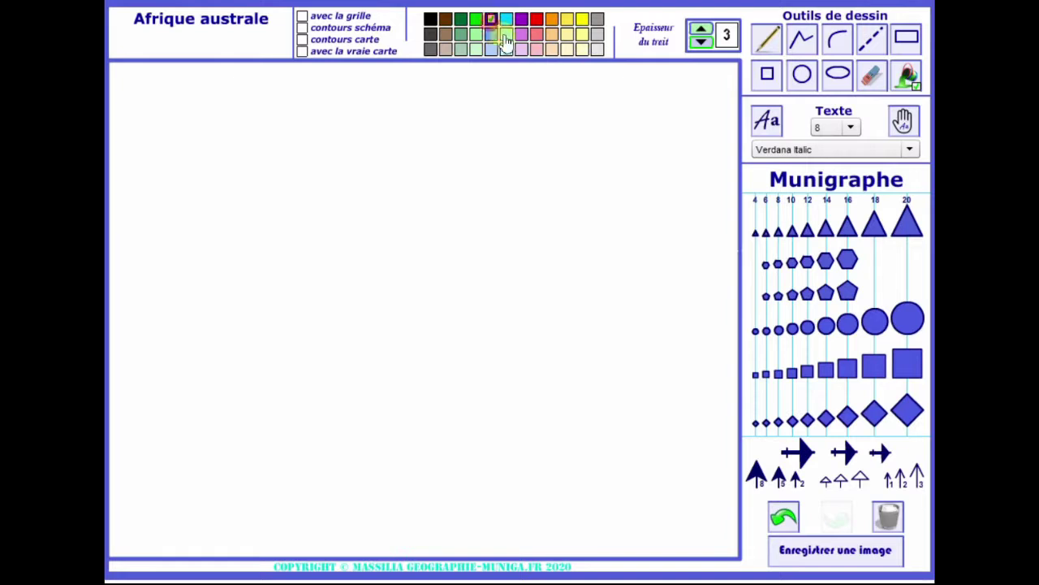
{"action": "left_click", "coordinate": [782, 479]}
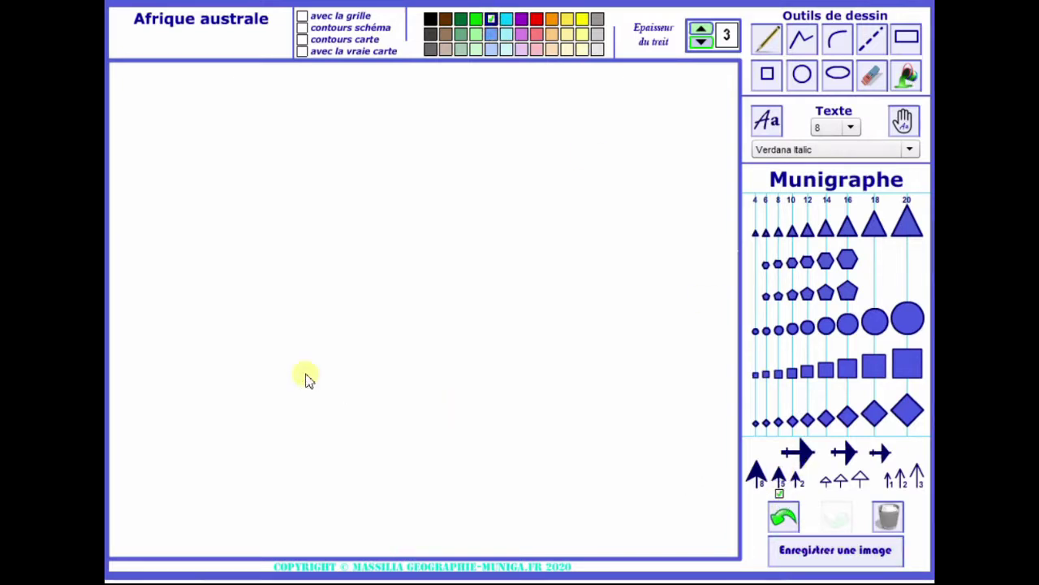
{"action": "left_click_drag", "start_coordinate": [286, 368], "coordinate": [407, 293]}
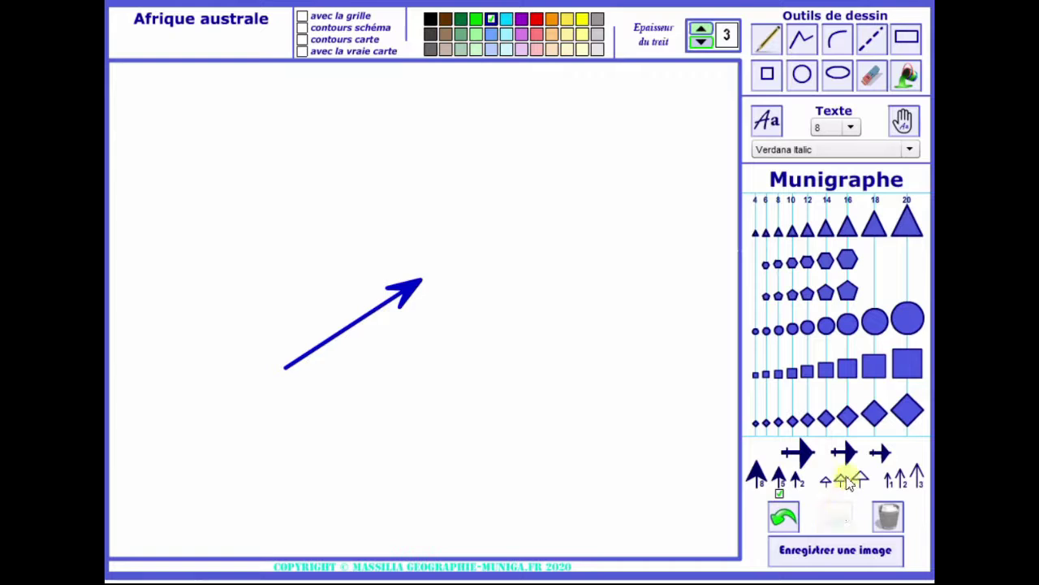
{"action": "left_click", "coordinate": [842, 480]}
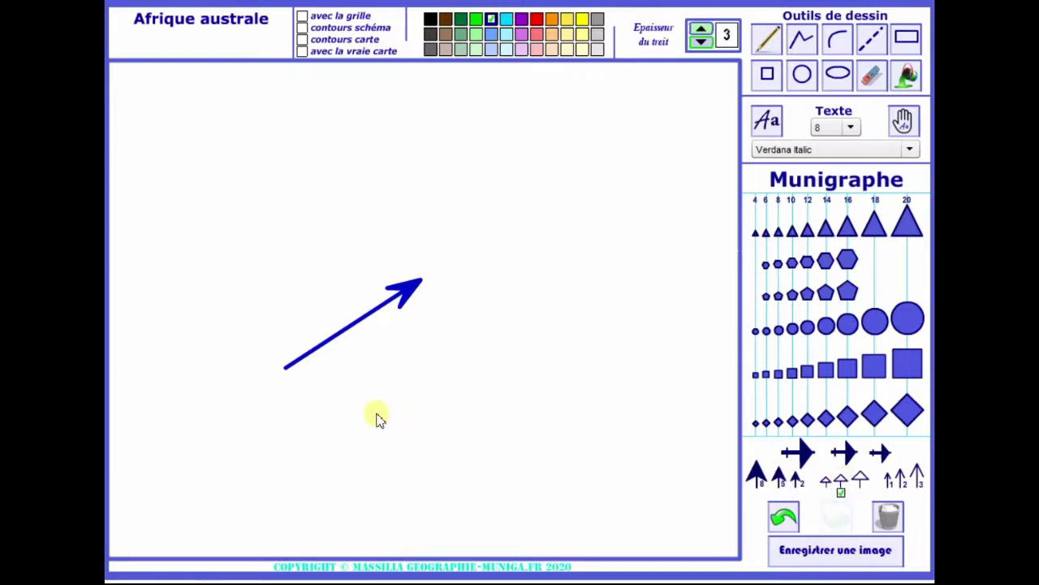
{"action": "left_click_drag", "start_coordinate": [376, 412], "coordinate": [461, 365]}
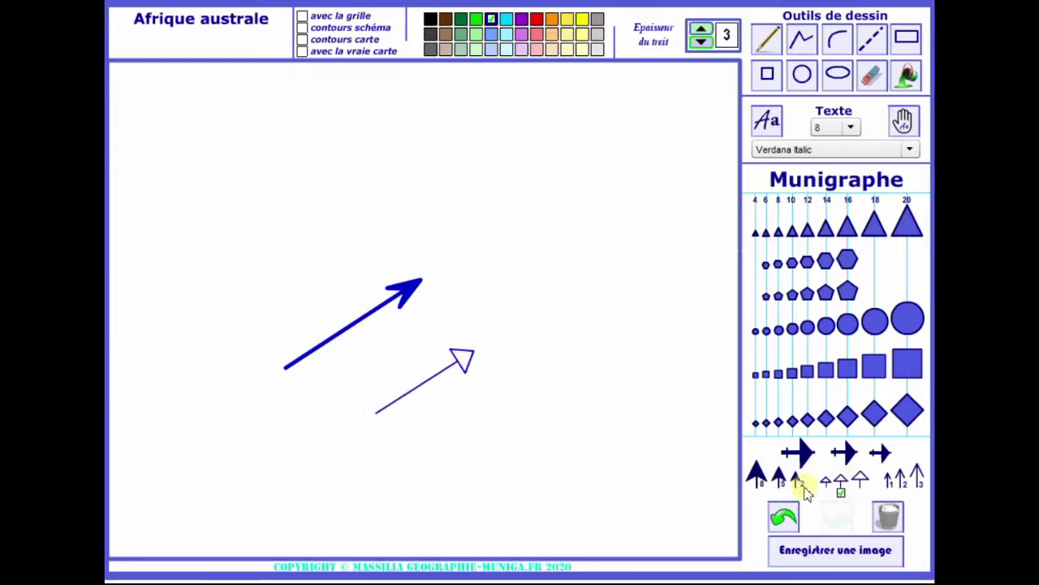
{"action": "left_click", "coordinate": [901, 479]}
{"action": "left_click_drag", "start_coordinate": [435, 465], "coordinate": [517, 422]}
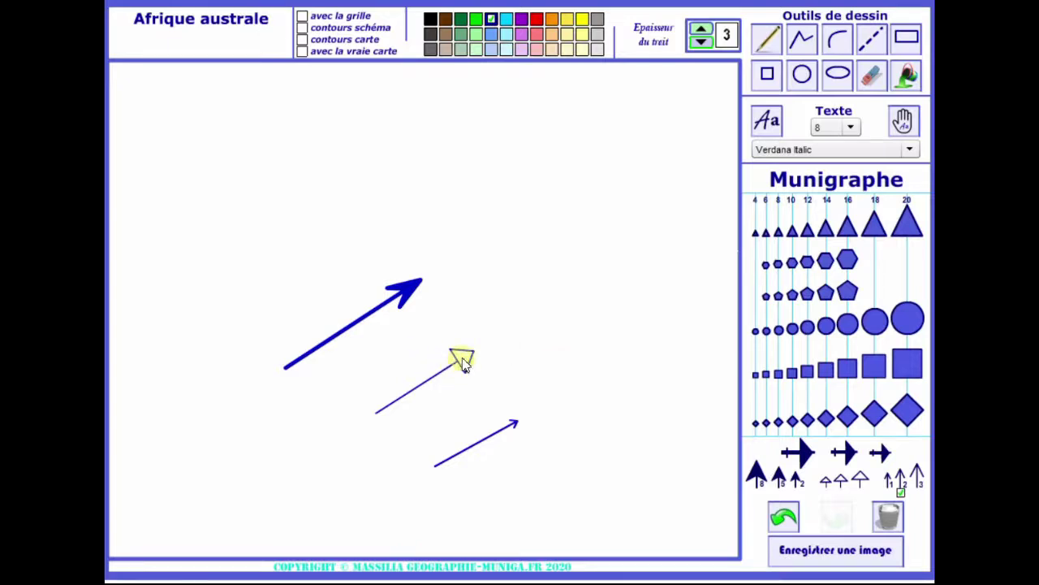
Fill the head of the hollow-headed arrow with medium blue
{"action": "left_click", "coordinate": [493, 34]}
{"action": "left_click", "coordinate": [908, 75]}
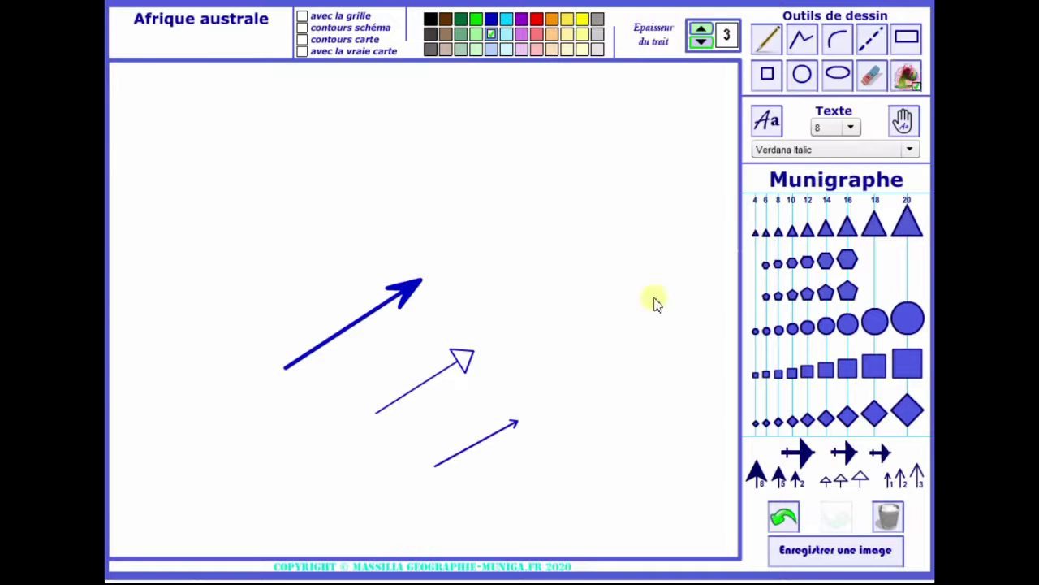
{"action": "left_click", "coordinate": [462, 357]}
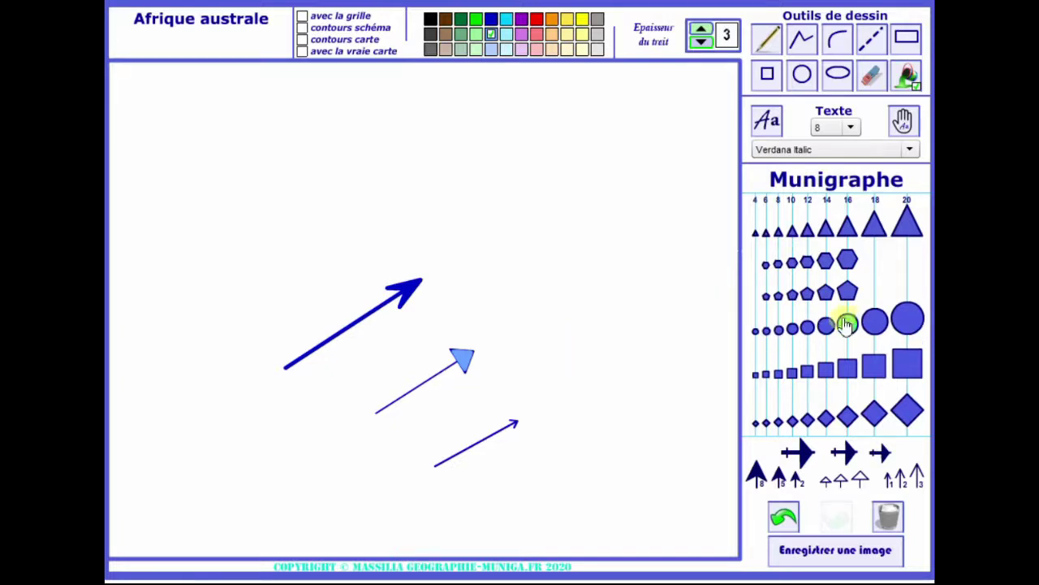
Place a size 18 medium blue triangle outline above the arrows and fill it with yellow
{"action": "left_click", "coordinate": [874, 228]}
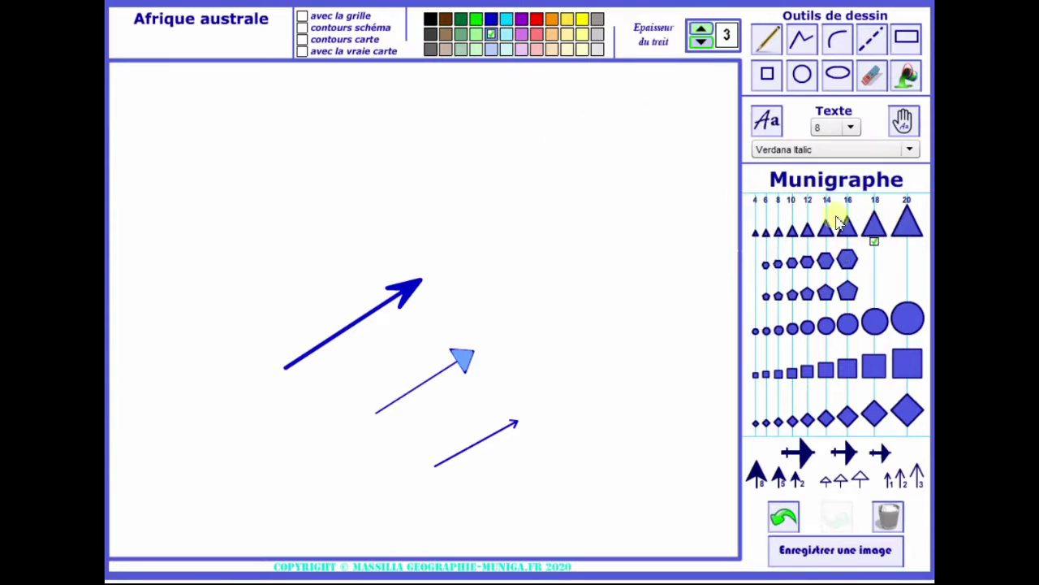
{"action": "left_click", "coordinate": [438, 201]}
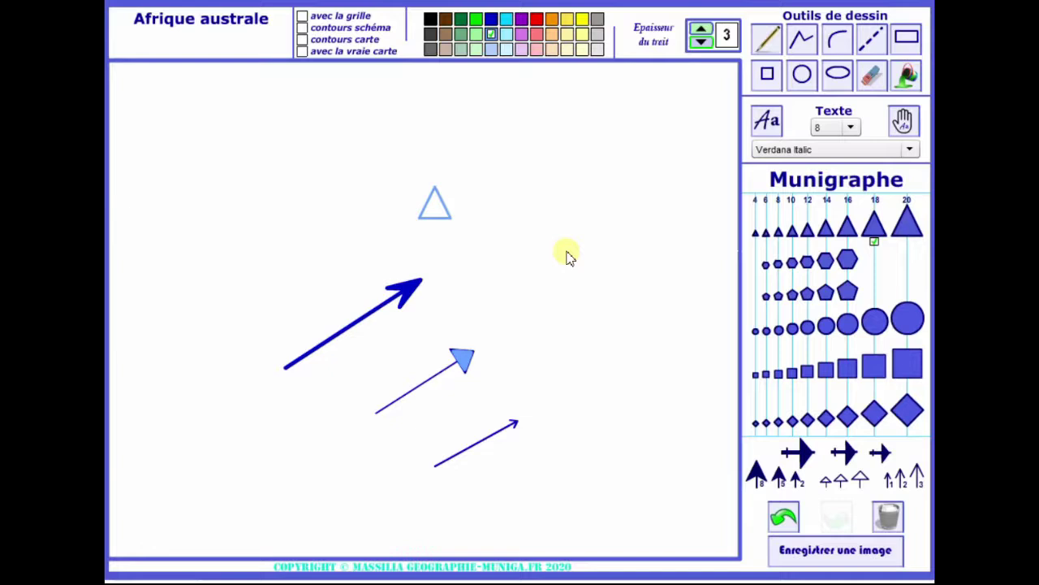
{"action": "left_click", "coordinate": [767, 74]}
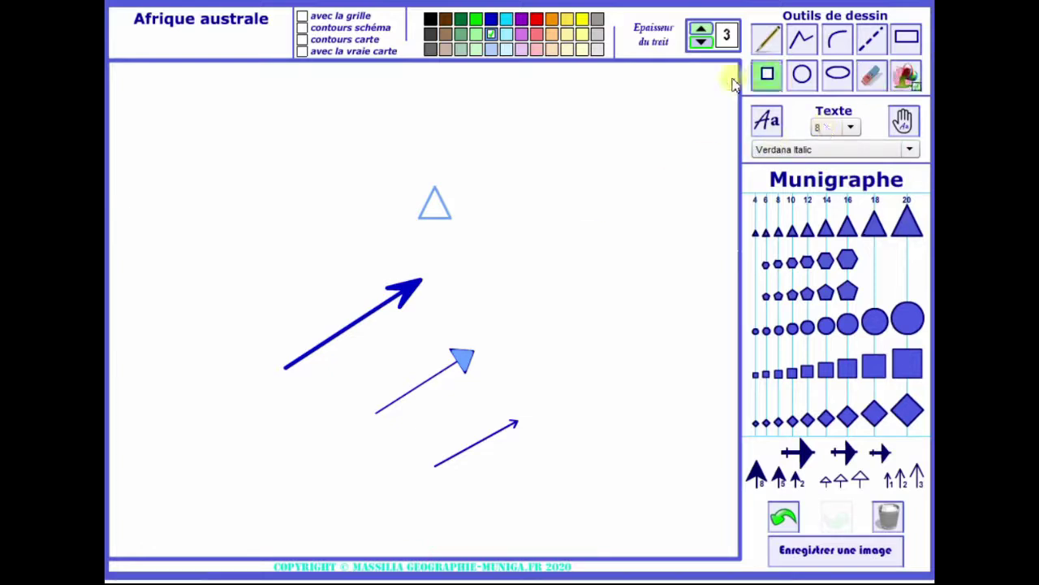
{"action": "left_click", "coordinate": [582, 18]}
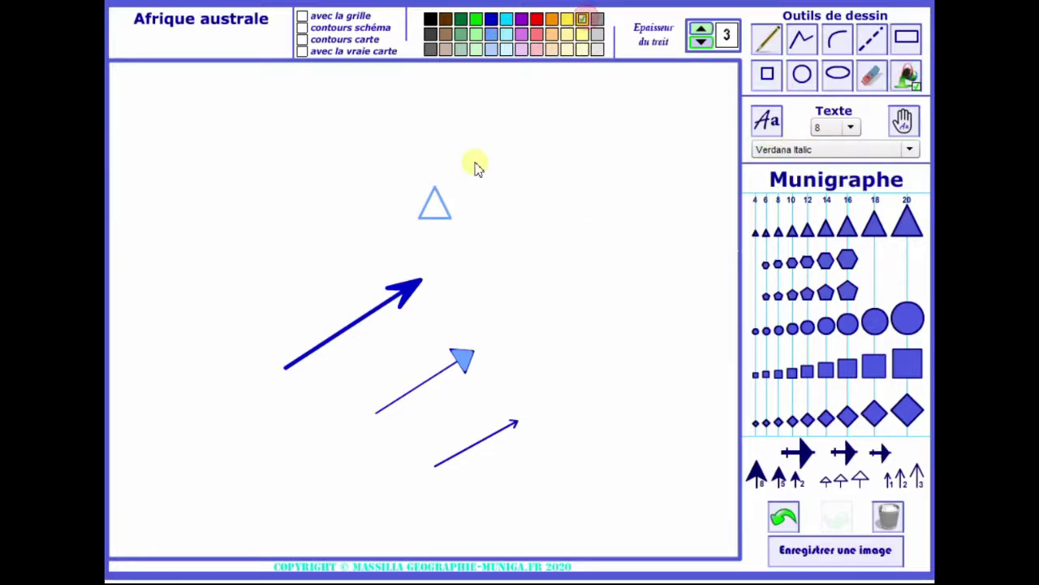
{"action": "left_click", "coordinate": [442, 209]}
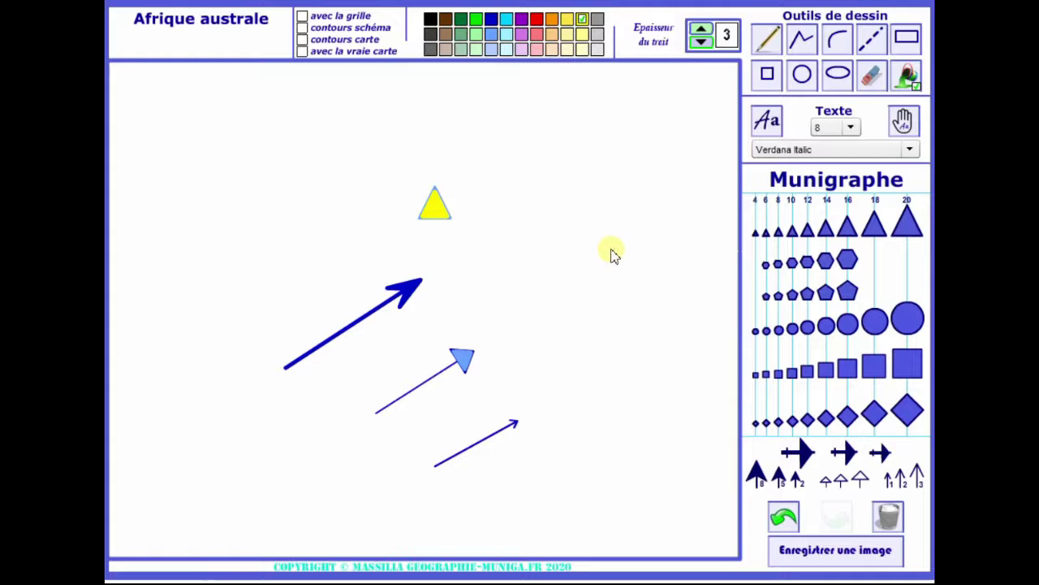
Set the line thickness to 8 and place two more size 18 triangle outlines, one yellow and one black
{"action": "left_click", "coordinate": [698, 32]}
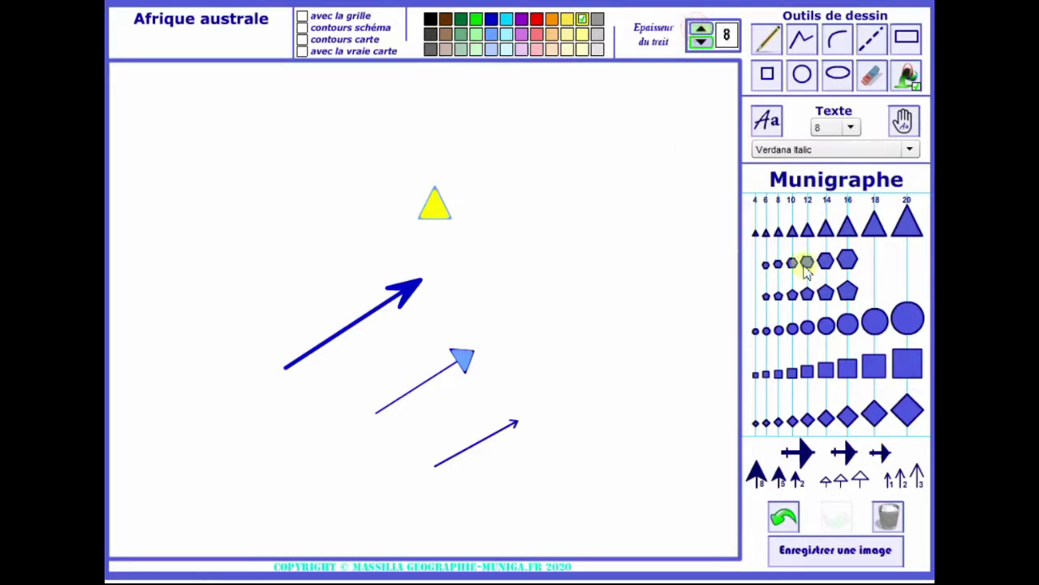
{"action": "left_click", "coordinate": [873, 225]}
{"action": "left_click", "coordinate": [482, 273]}
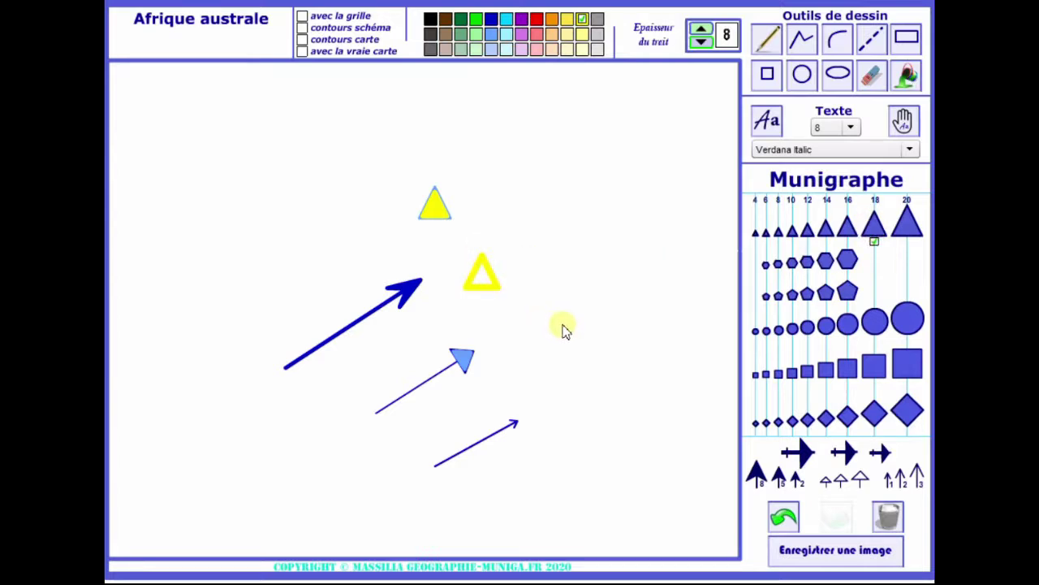
{"action": "left_click", "coordinate": [430, 18]}
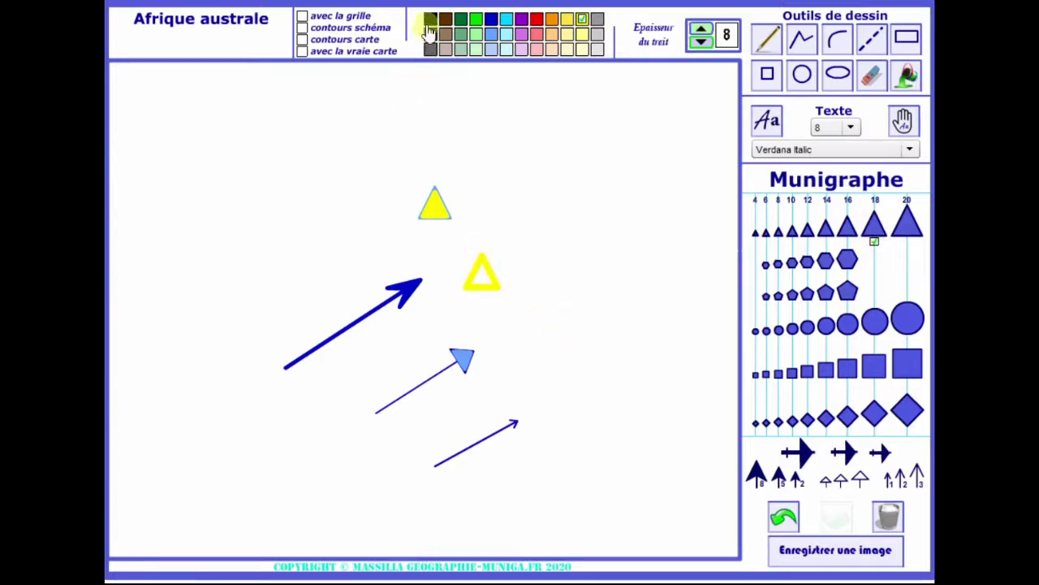
{"action": "left_click", "coordinate": [554, 238]}
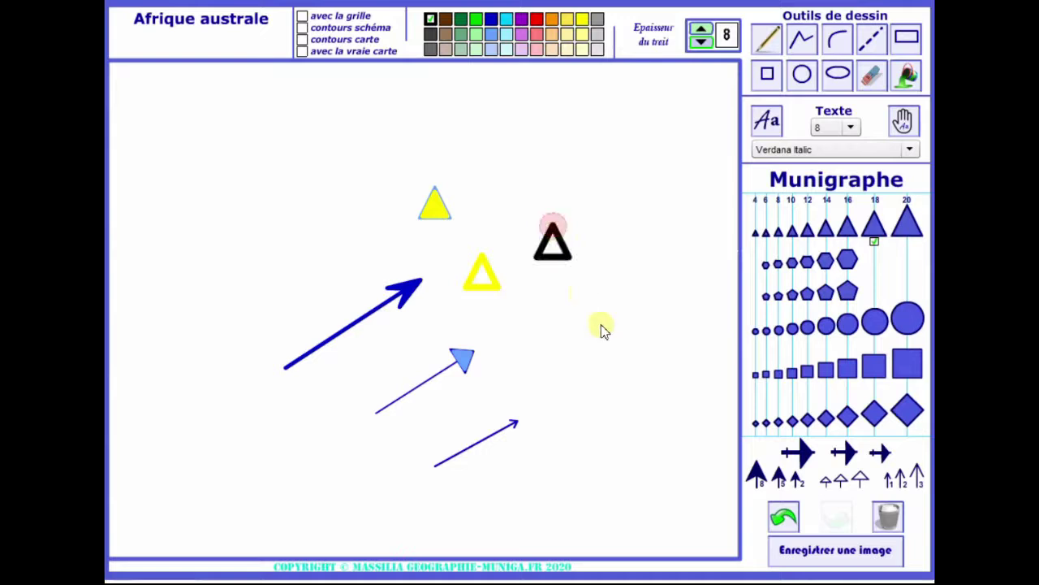
Reduce the line thickness to 3 and place another black size 18 triangle beside the thick black one
{"action": "left_click", "coordinate": [701, 42]}
{"action": "left_click", "coordinate": [701, 42]}
{"action": "left_click", "coordinate": [701, 42]}
{"action": "left_click", "coordinate": [701, 42]}
{"action": "left_click", "coordinate": [701, 43]}
{"action": "left_click", "coordinate": [615, 209]}
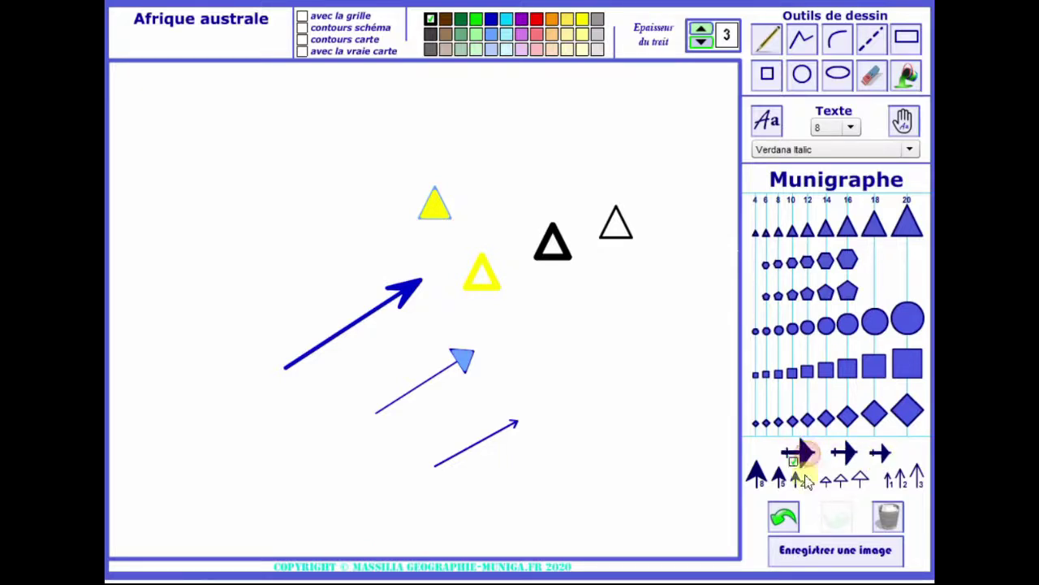
Place the large, medium and small plane-shaped symbols in black, diagonally below the black triangles
{"action": "left_click", "coordinate": [568, 319]}
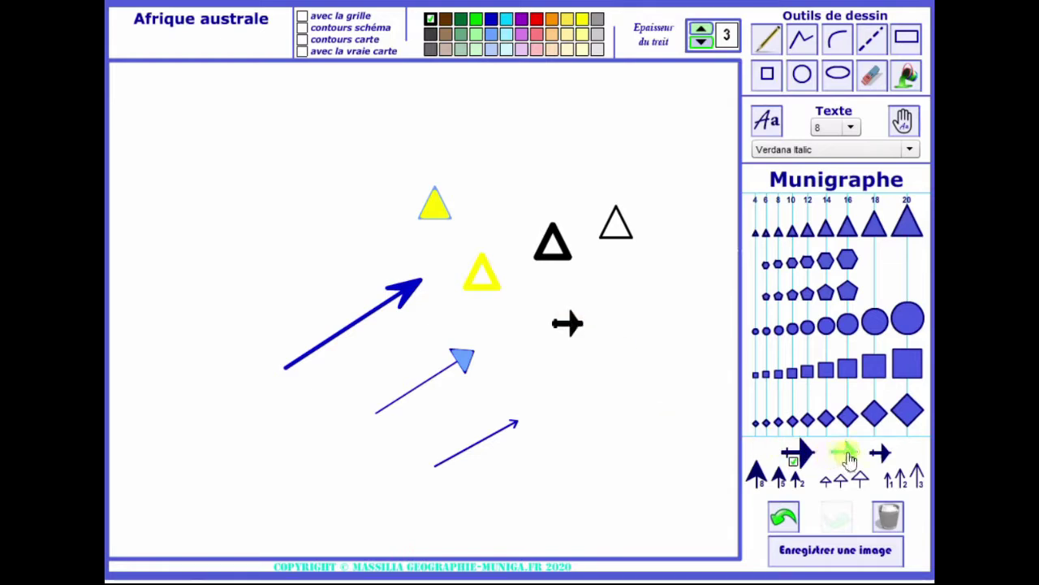
{"action": "left_click", "coordinate": [847, 457]}
{"action": "left_click", "coordinate": [597, 351]}
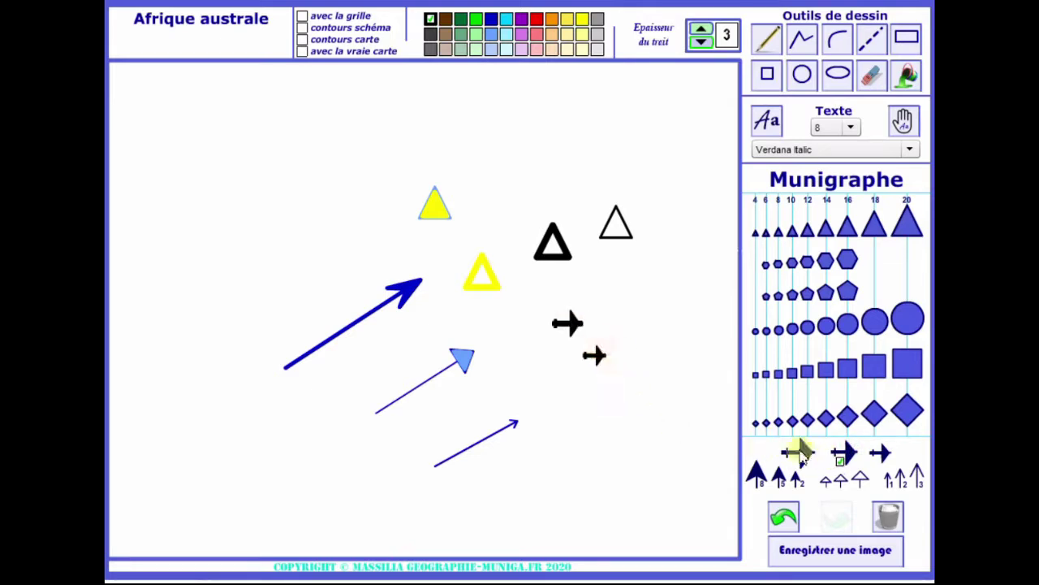
{"action": "left_click", "coordinate": [884, 455]}
{"action": "left_click", "coordinate": [626, 375]}
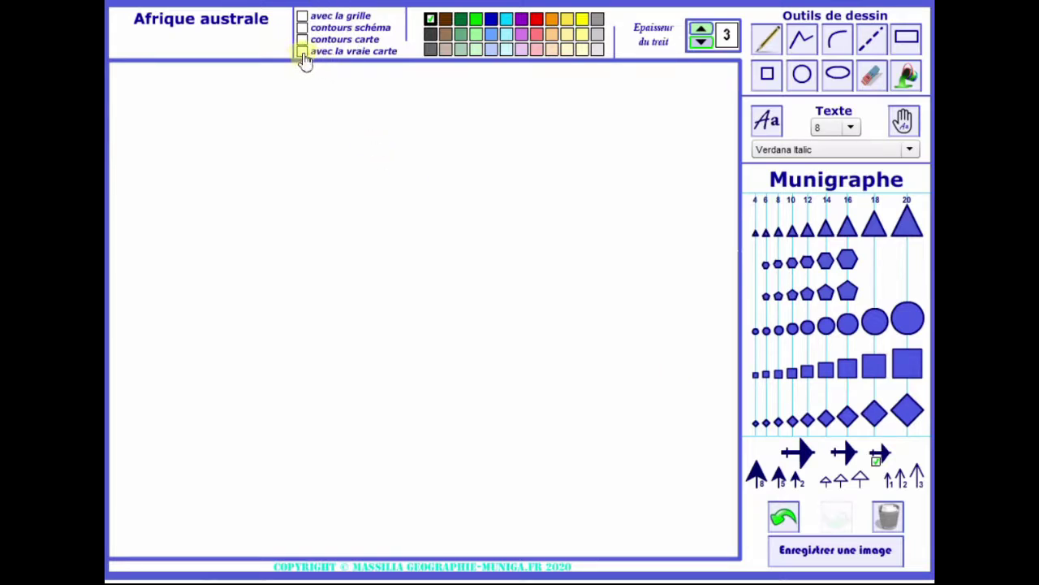
Show the real map of southern Africa and try to fill a country near its centre with red
{"action": "left_click", "coordinate": [302, 53]}
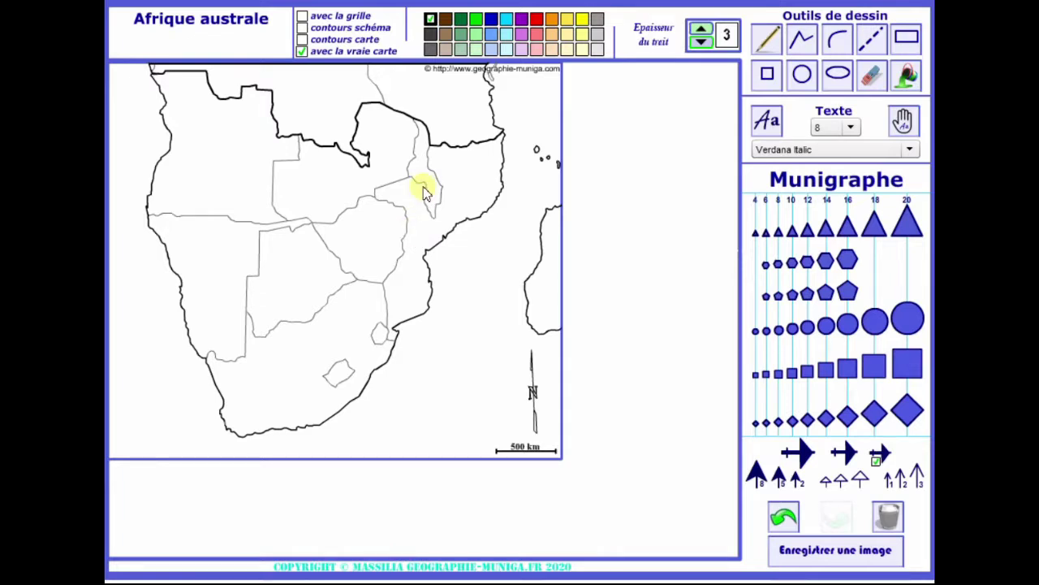
{"action": "left_click", "coordinate": [537, 19]}
{"action": "left_click", "coordinate": [907, 76]}
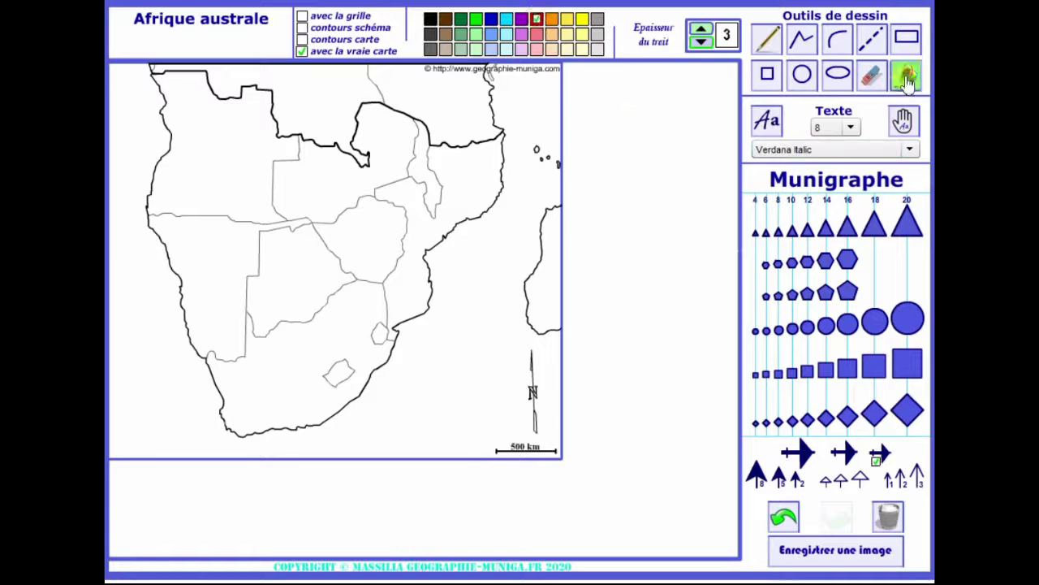
{"action": "left_click", "coordinate": [376, 272]}
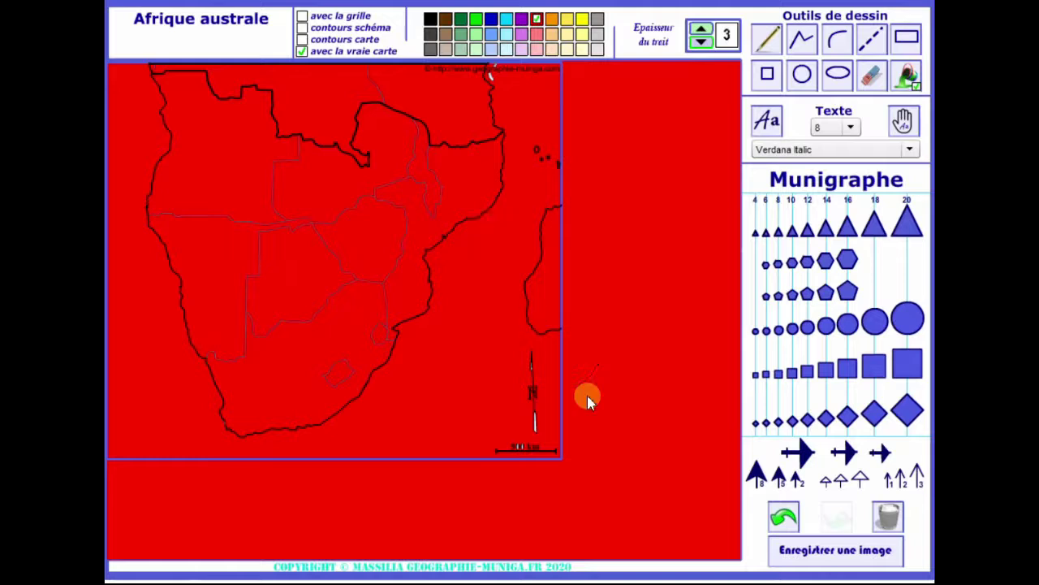
Clear the red fill from the canvas and hide the real map
{"action": "left_click", "coordinate": [890, 522]}
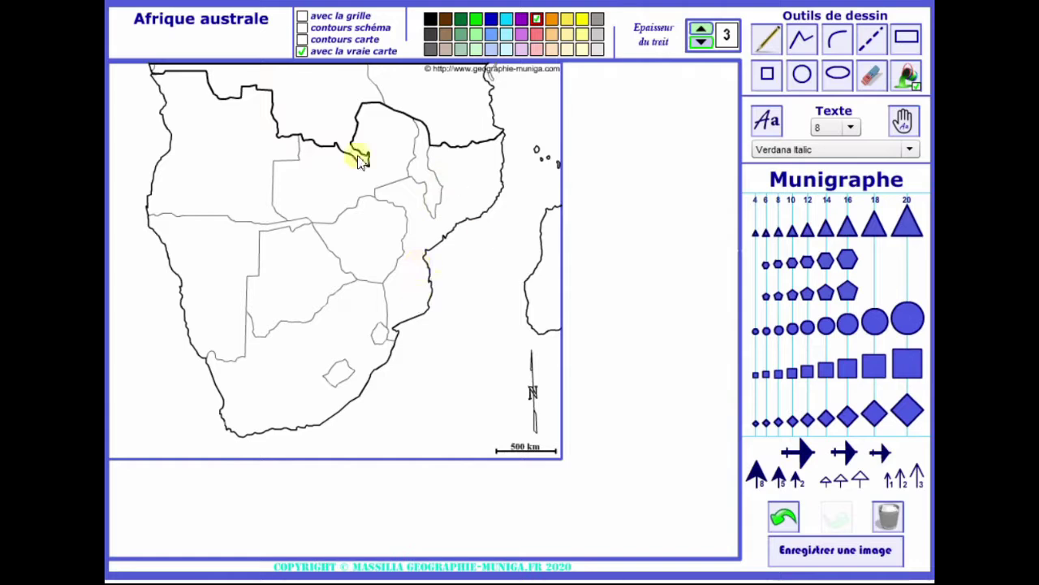
{"action": "left_click", "coordinate": [302, 52]}
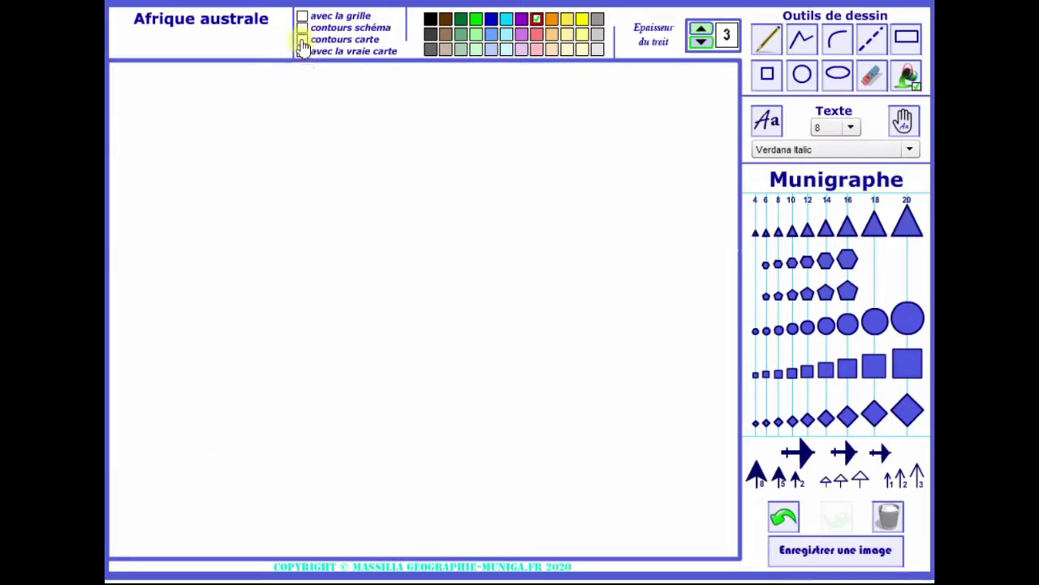
Show the map outlines of southern Africa on the empty canvas
{"action": "left_click", "coordinate": [302, 40]}
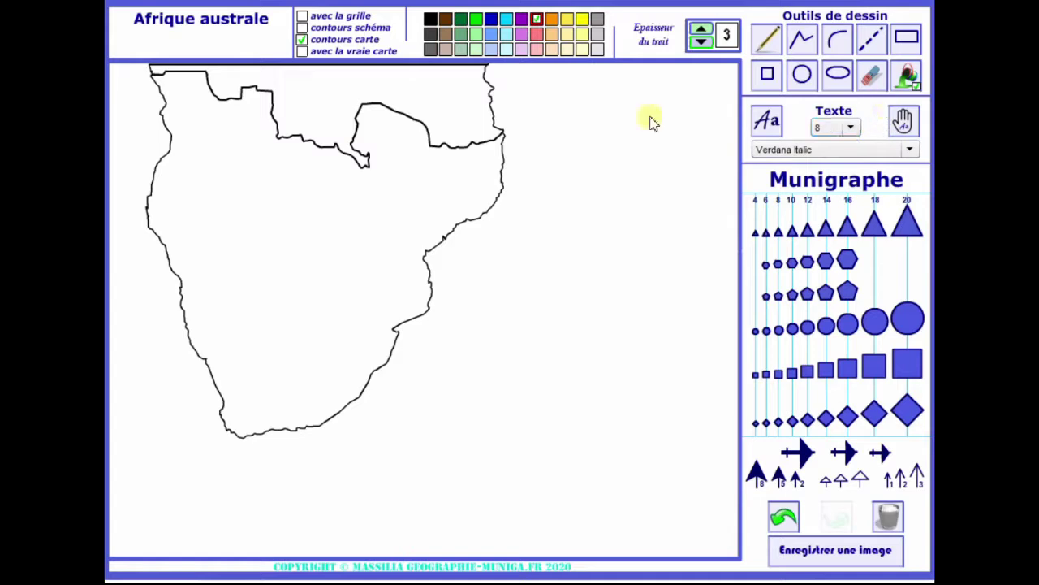
{"action": "left_click", "coordinate": [908, 75]}
{"action": "left_click", "coordinate": [246, 264]}
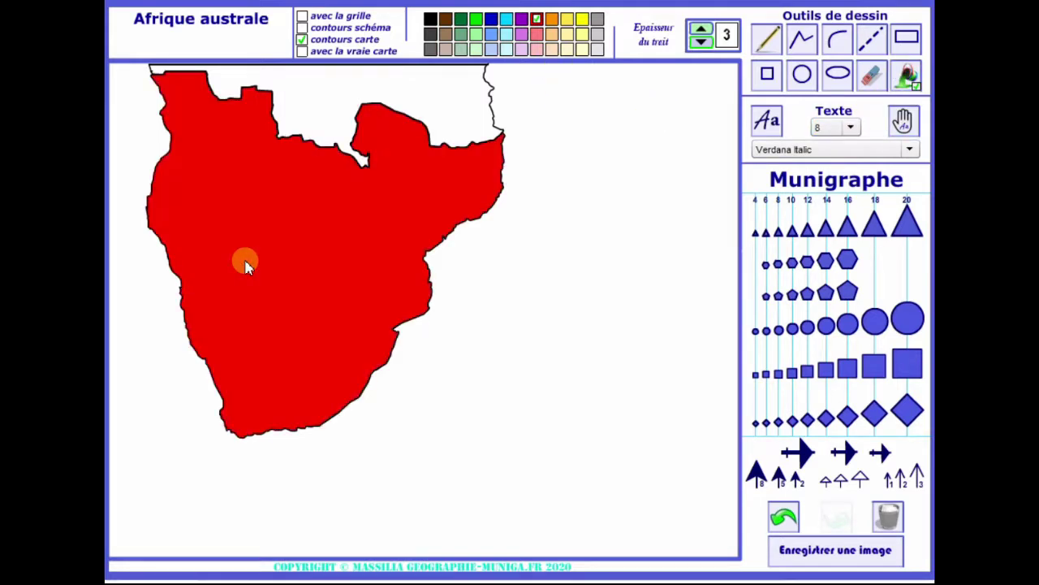
{"action": "left_click", "coordinate": [388, 284]}
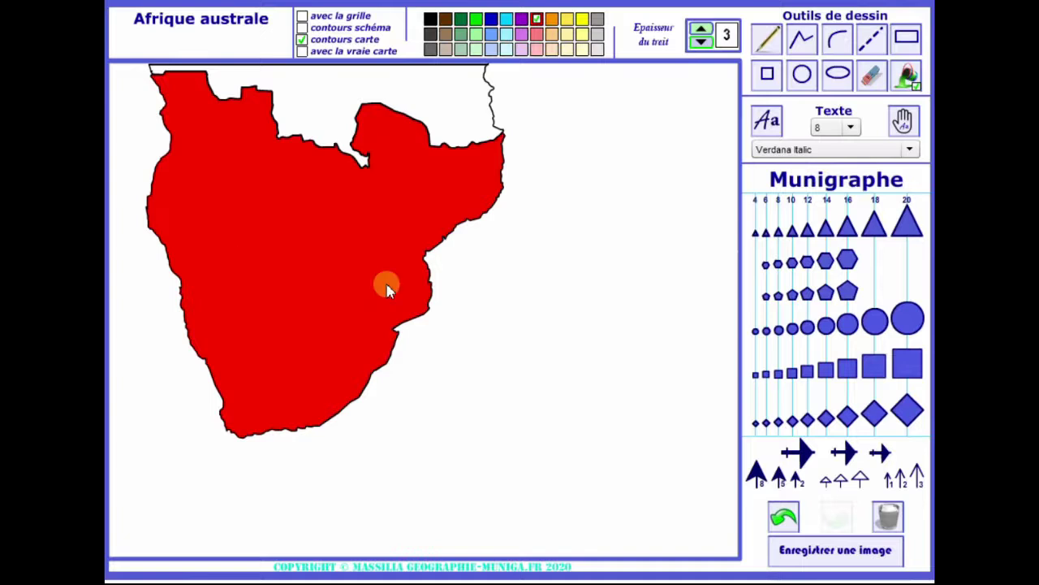
{"action": "left_click", "coordinate": [785, 520]}
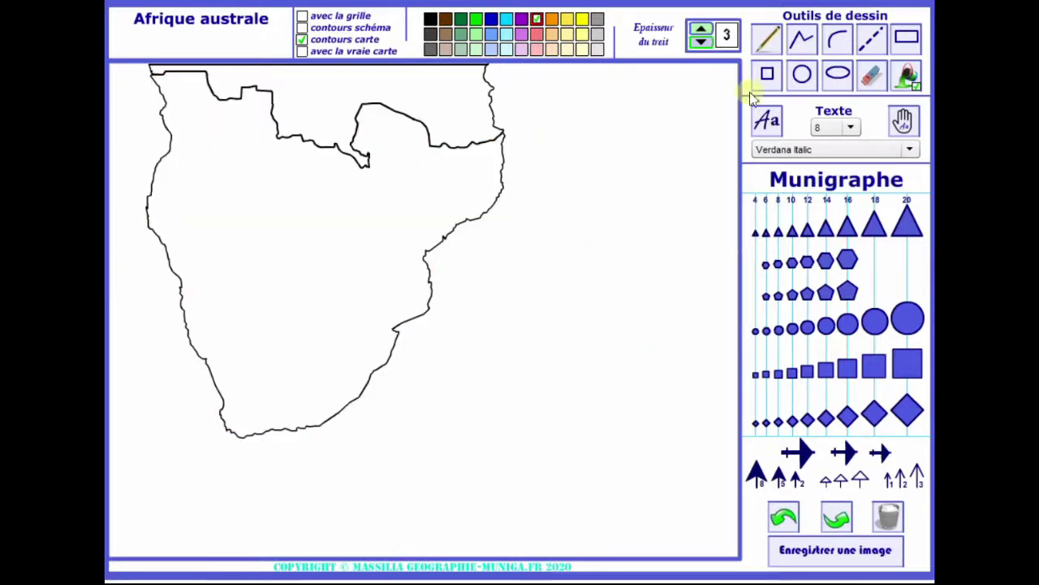
Draw a curved red freehand line closing off the east coast and fill the coastal area with red
{"action": "left_click", "coordinate": [801, 38]}
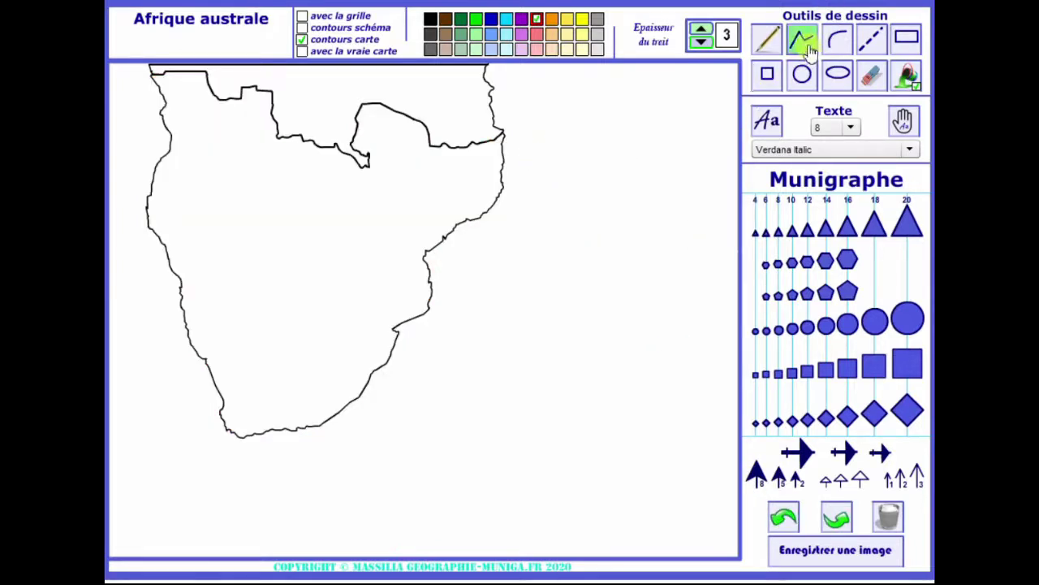
{"action": "left_click", "coordinate": [768, 39]}
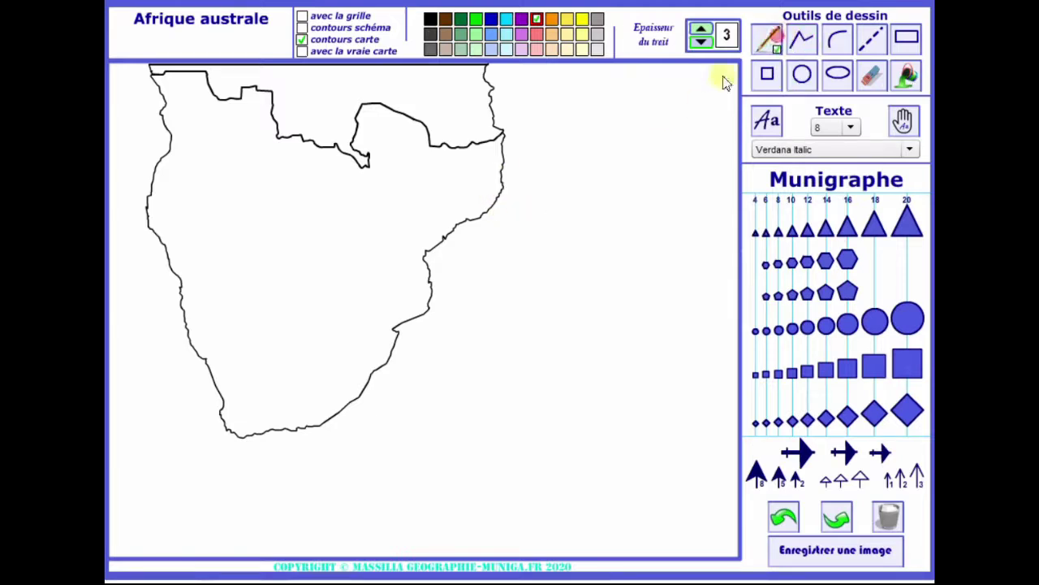
{"action": "mouse_move", "coordinate": [501, 170]}
{"action": "left_mouse_down"}
{"action": "mouse_move", "coordinate": [420, 197]}
{"action": "mouse_move", "coordinate": [374, 260]}
{"action": "mouse_move", "coordinate": [371, 349]}
{"action": "mouse_move", "coordinate": [385, 370]}
{"action": "left_mouse_up"}
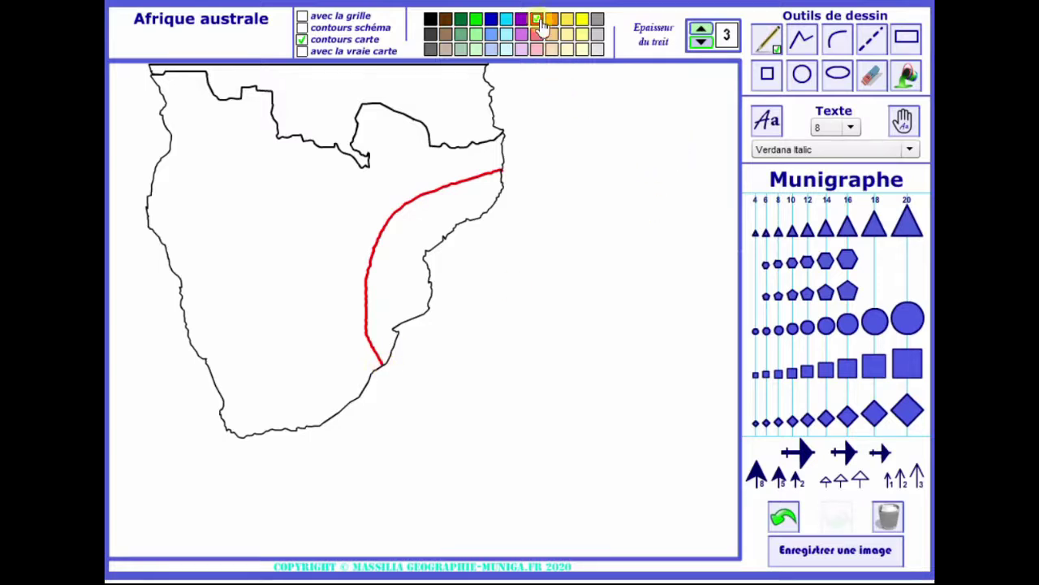
{"action": "left_click", "coordinate": [905, 75]}
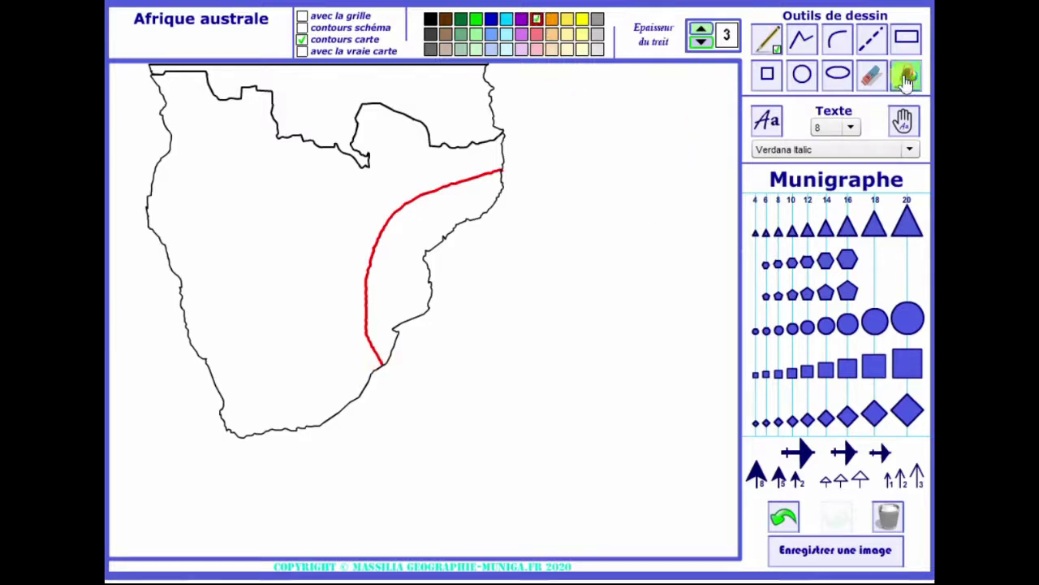
{"action": "left_click", "coordinate": [403, 276]}
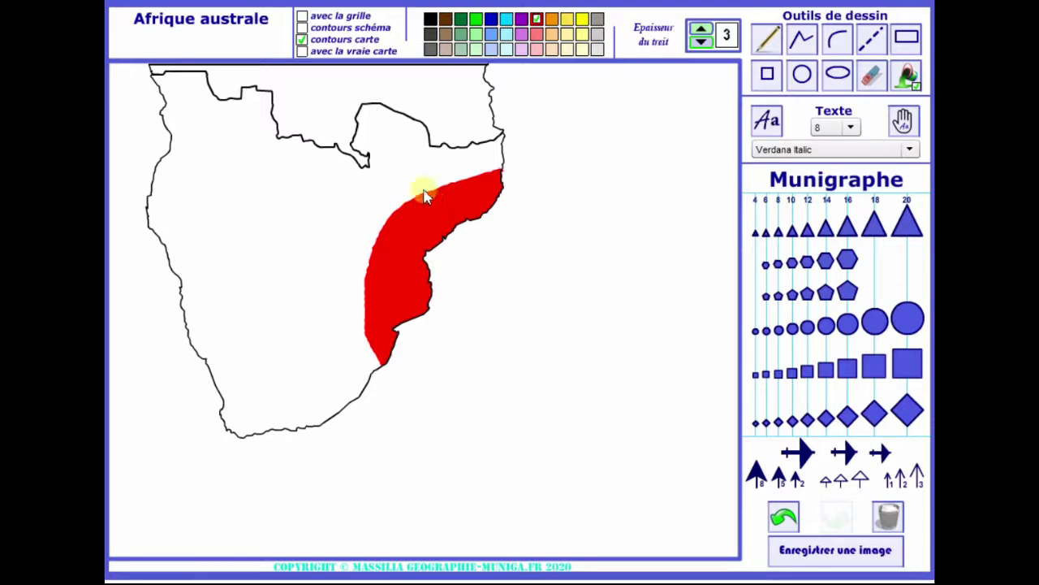
Draw a red freehand line from the northern border to the red area and fill the enclosed northeastern area with light red
{"action": "left_click", "coordinate": [768, 43]}
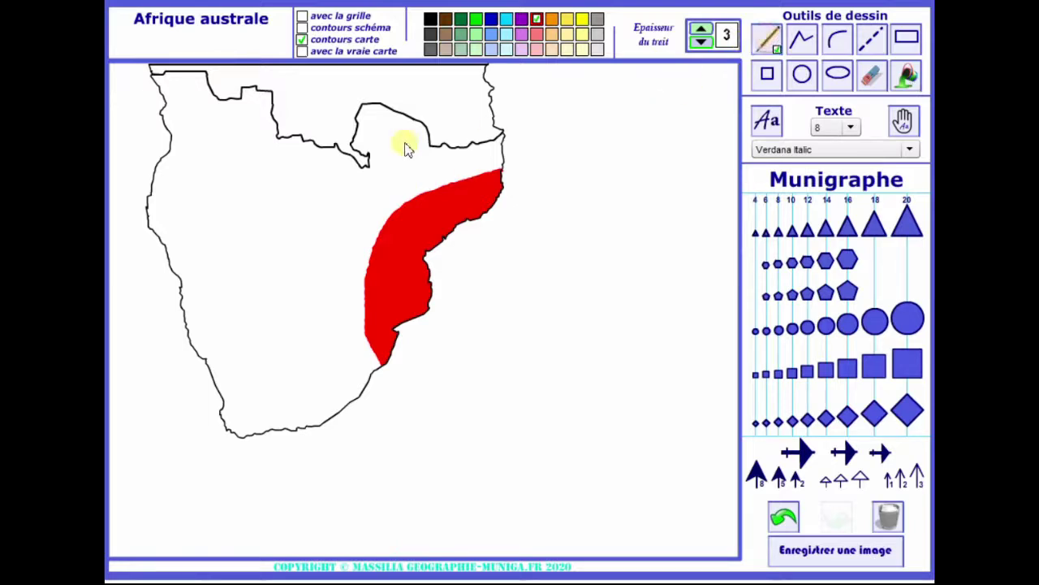
{"action": "left_click_drag", "start_coordinate": [426, 130], "coordinate": [412, 205]}
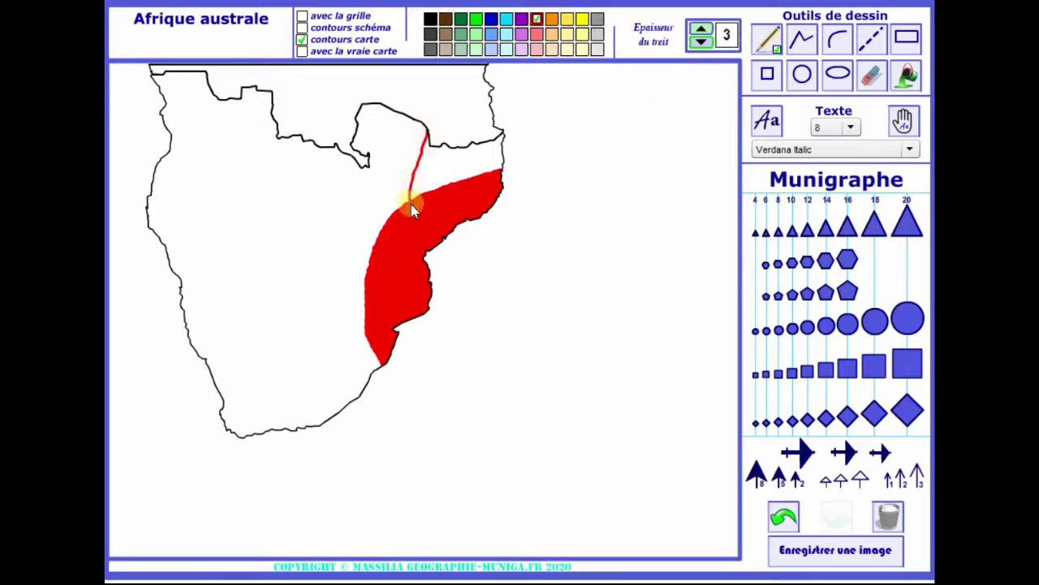
{"action": "left_click", "coordinate": [536, 35]}
{"action": "left_click", "coordinate": [907, 75]}
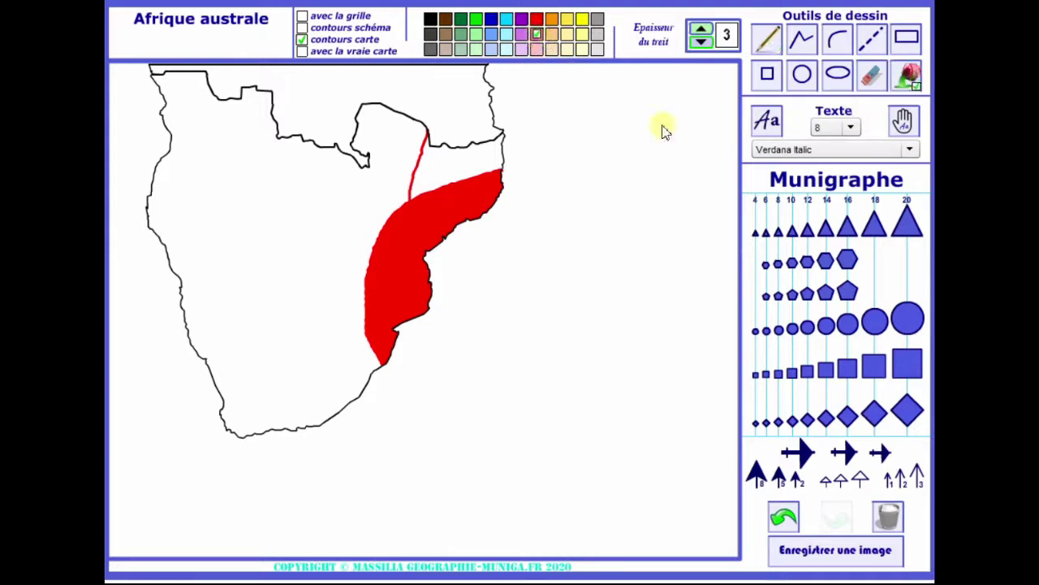
{"action": "left_click", "coordinate": [451, 168]}
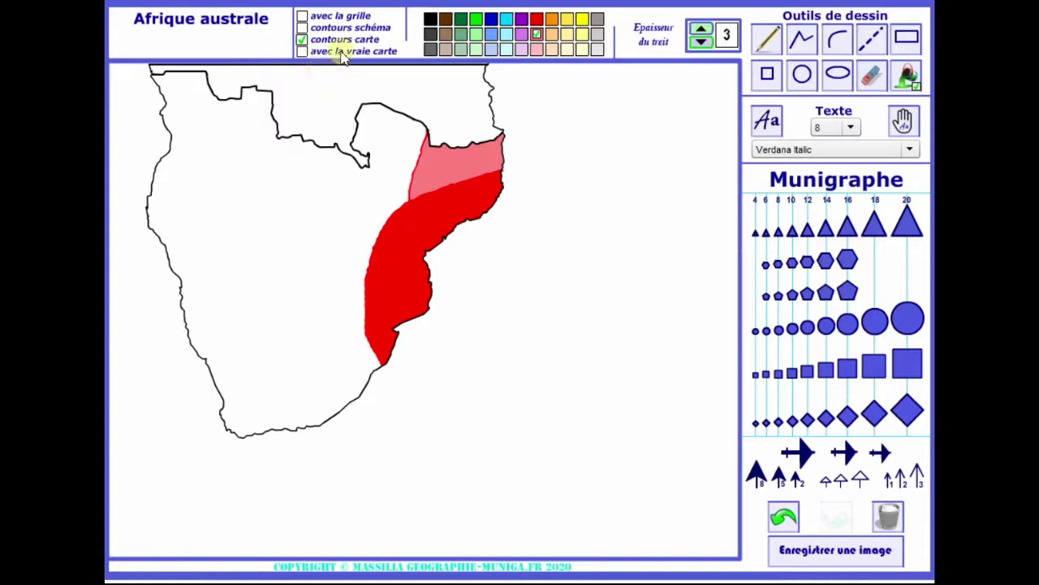
Show the real map, trace the northwestern country's eastern and southern borders in light red, and fill it with orange
{"action": "left_click", "coordinate": [302, 52]}
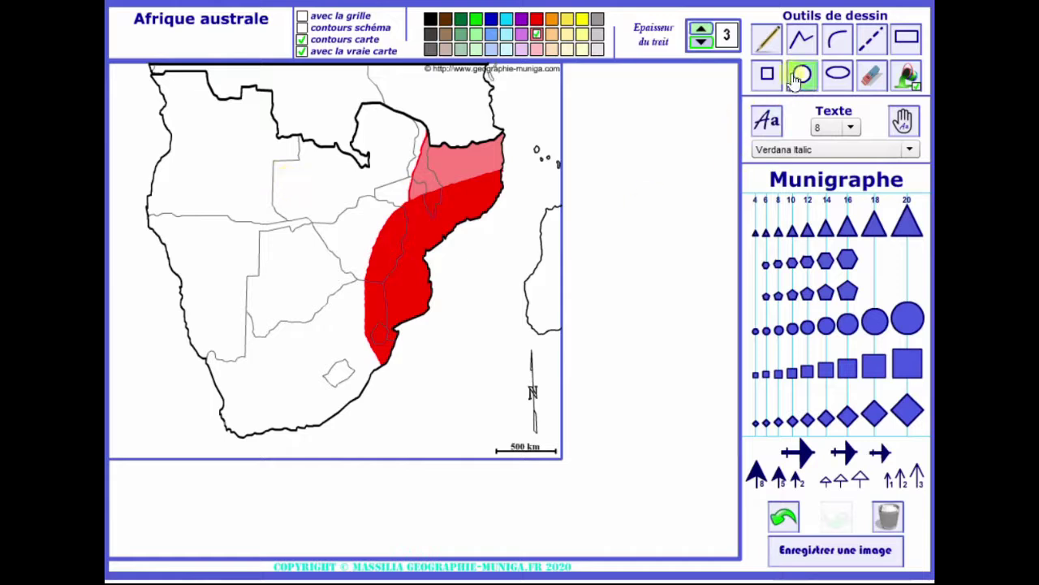
{"action": "left_click", "coordinate": [767, 39]}
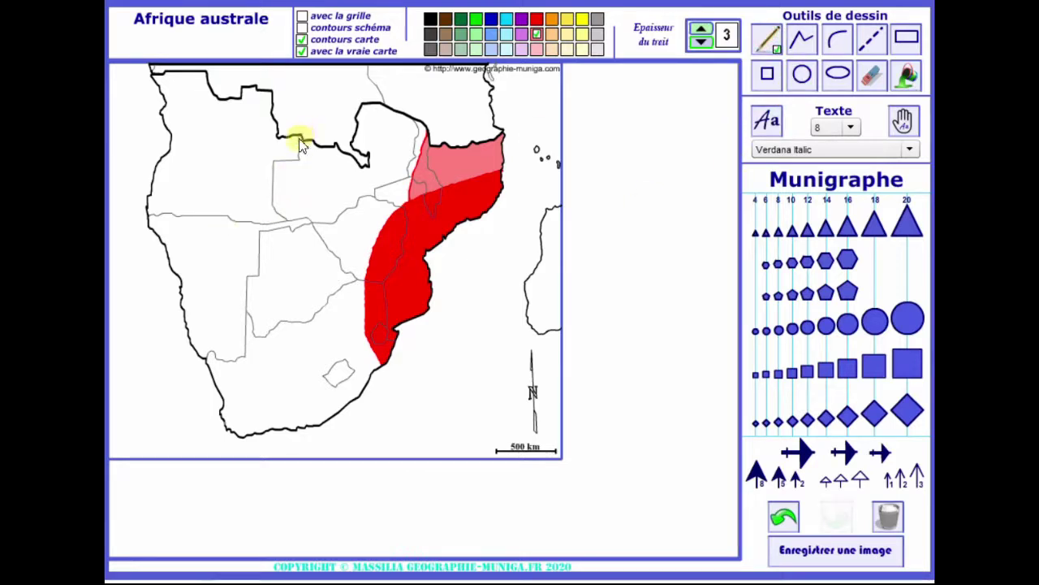
{"action": "mouse_move", "coordinate": [300, 140]}
{"action": "left_mouse_down"}
{"action": "mouse_move", "coordinate": [276, 204]}
{"action": "mouse_move", "coordinate": [284, 216]}
{"action": "mouse_move", "coordinate": [242, 225]}
{"action": "mouse_move", "coordinate": [146, 213]}
{"action": "left_mouse_up"}
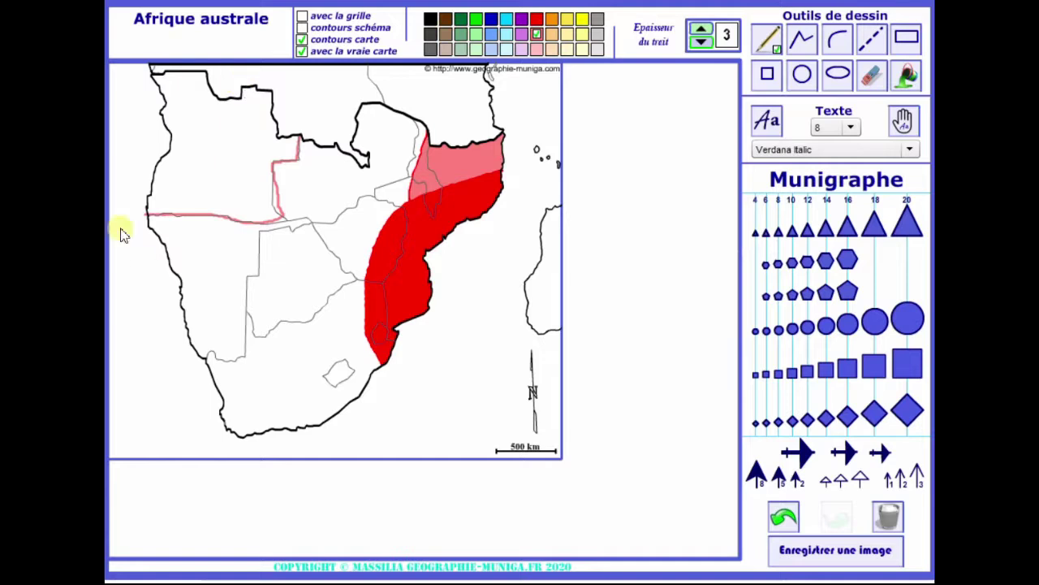
{"action": "left_click", "coordinate": [556, 21]}
{"action": "left_click", "coordinate": [905, 76]}
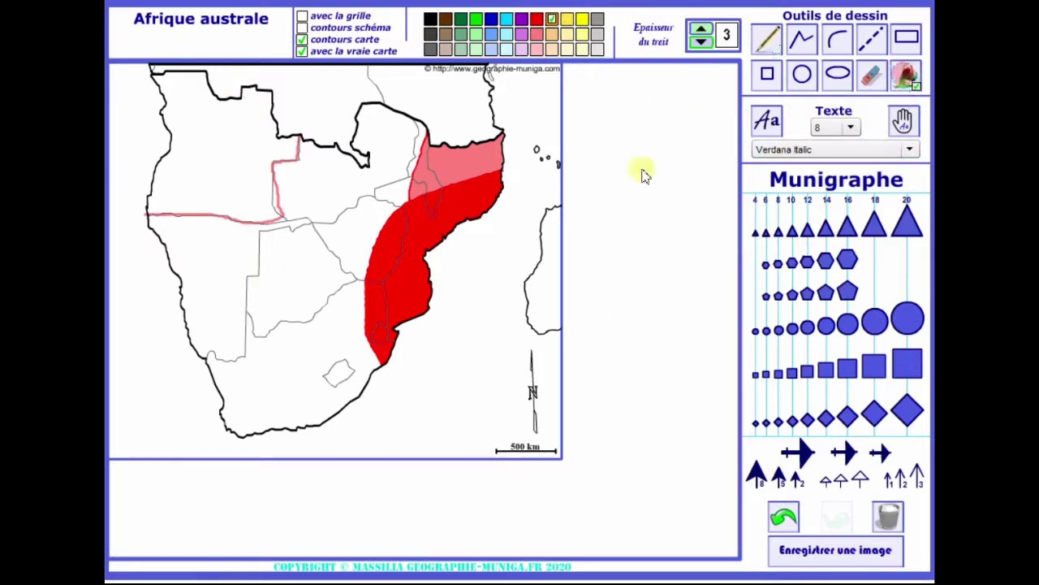
{"action": "left_click", "coordinate": [251, 167]}
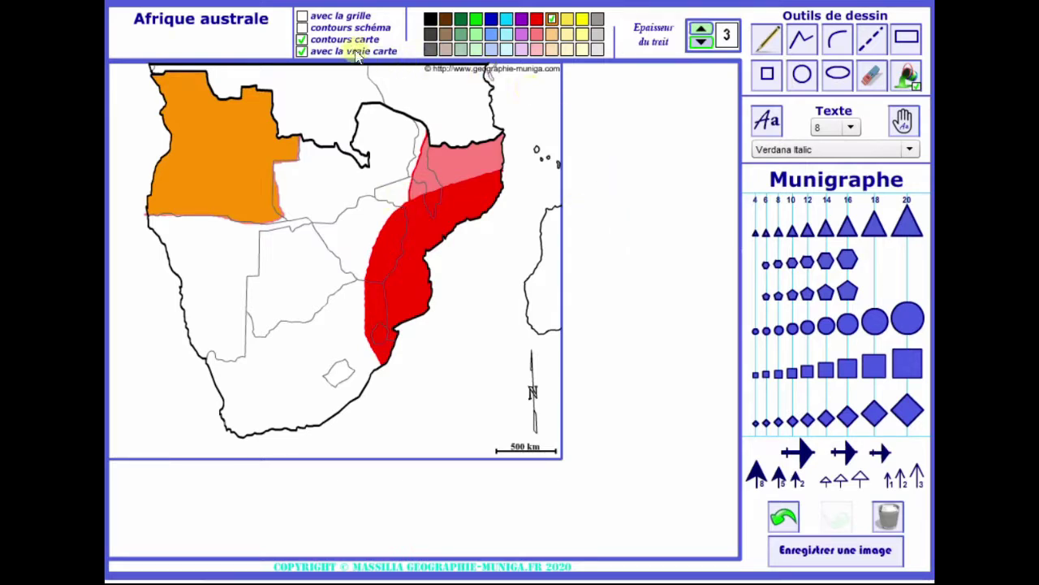
Hide the map outlines and overlay the schematic outline on the real map
{"action": "left_click", "coordinate": [302, 41]}
{"action": "left_click", "coordinate": [302, 51]}
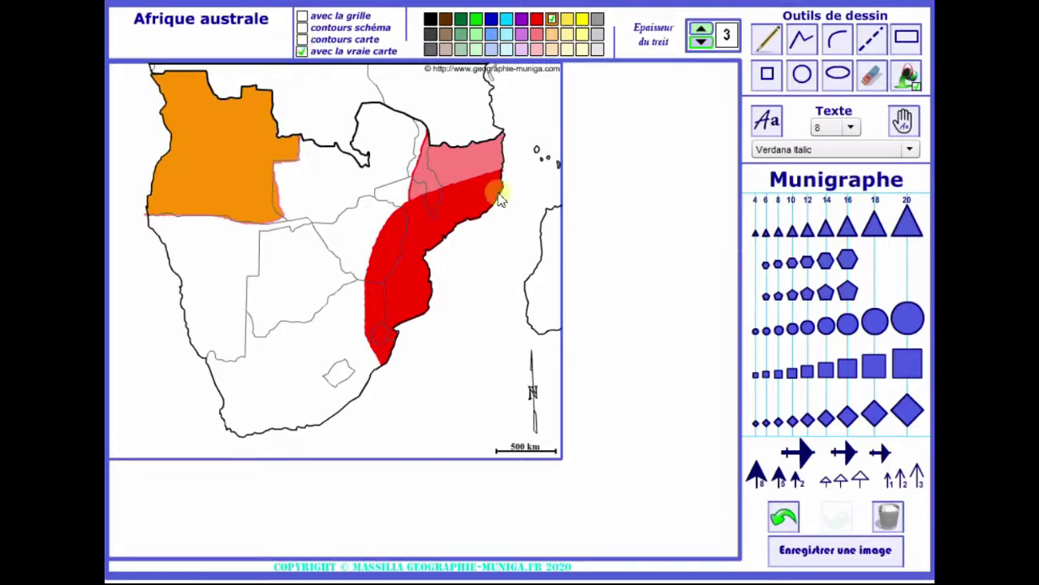
{"action": "left_click", "coordinate": [303, 30]}
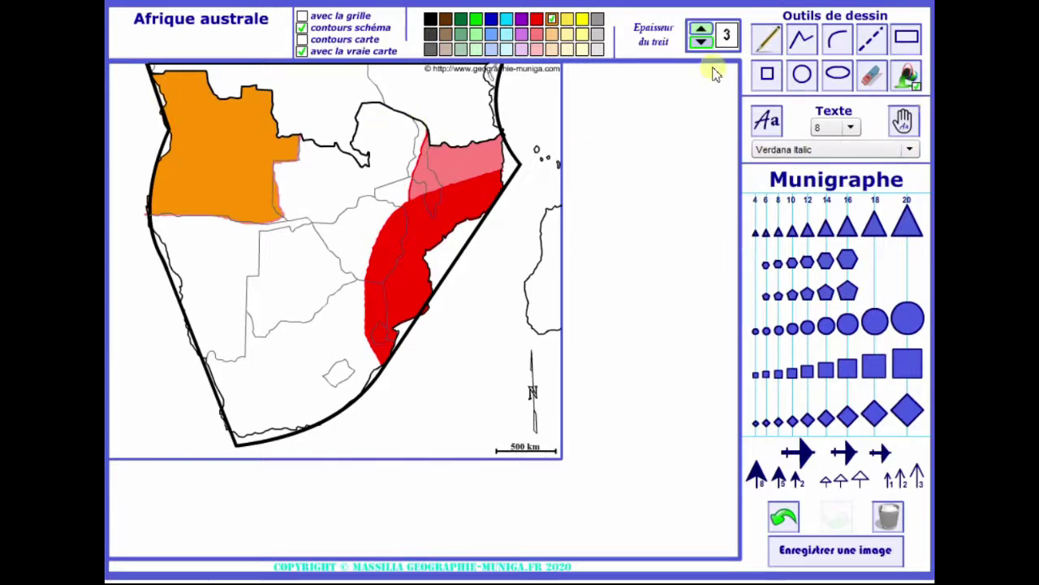
Compare the schematic outline with the map outlines without the real map, and hide both to leave only the coloured areas
{"action": "left_click", "coordinate": [303, 28]}
{"action": "left_click", "coordinate": [301, 51]}
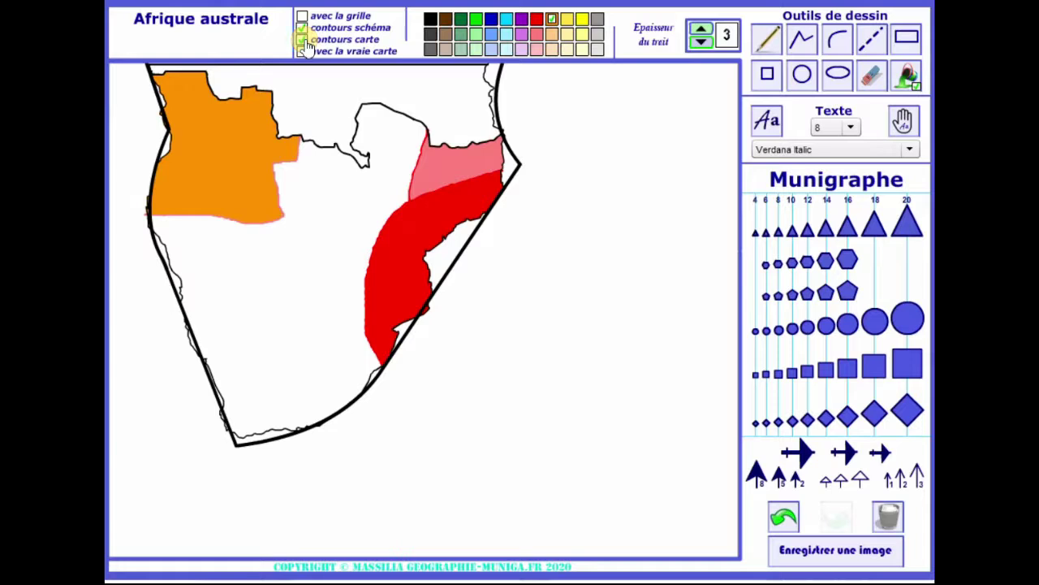
{"action": "left_click", "coordinate": [305, 42]}
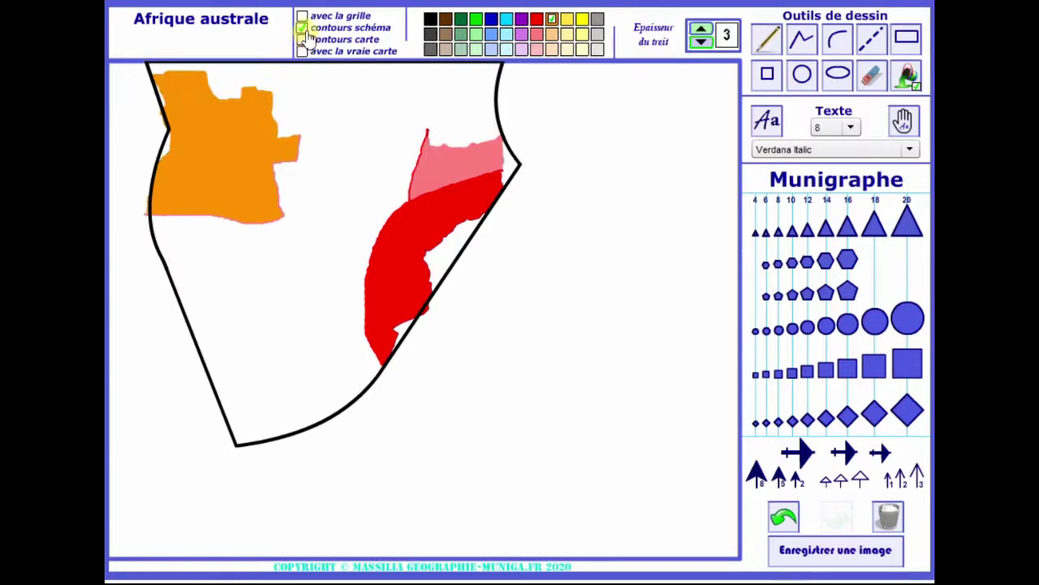
{"action": "left_click", "coordinate": [303, 29]}
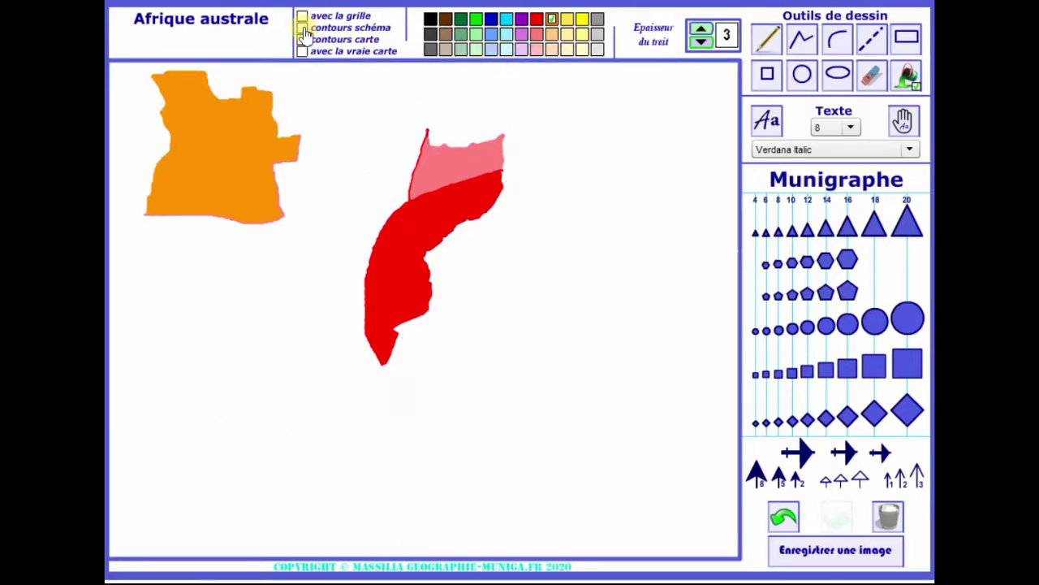
Show the grid, check the map outlines against it, and replace them with the schematic outline
{"action": "left_click", "coordinate": [302, 17]}
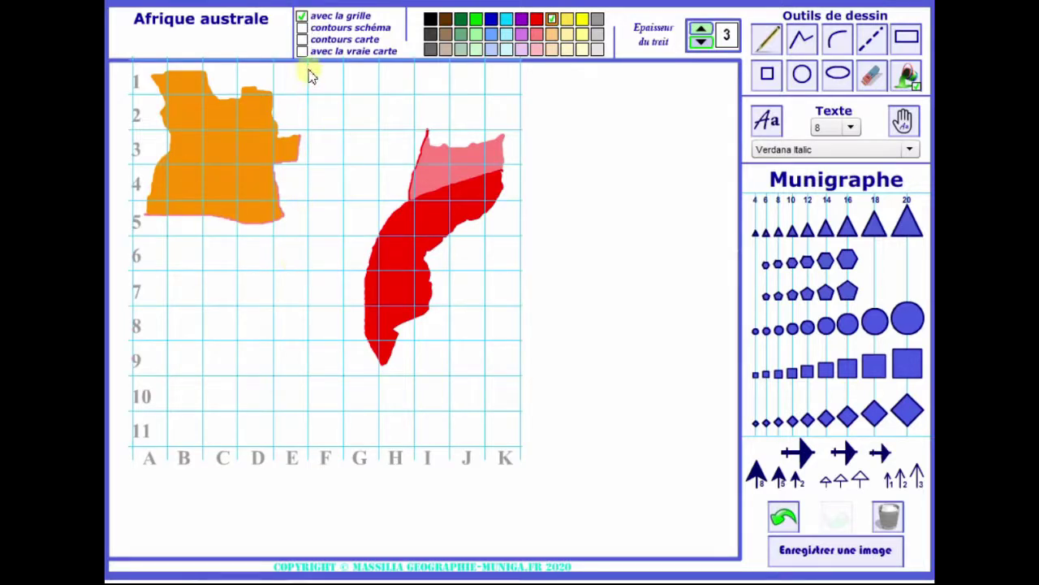
{"action": "left_click", "coordinate": [302, 41]}
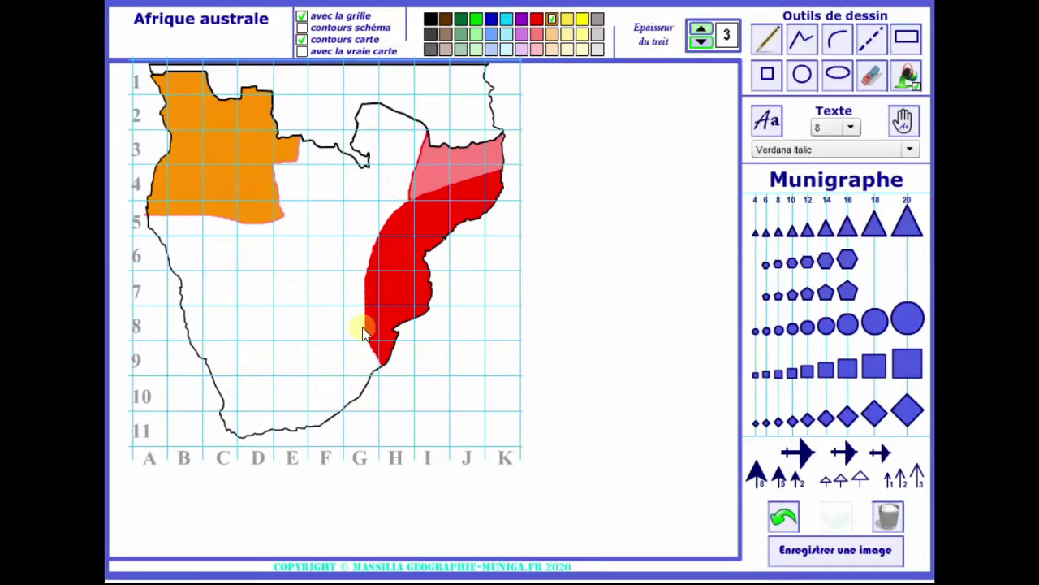
{"action": "left_click", "coordinate": [304, 28]}
{"action": "left_click", "coordinate": [304, 39]}
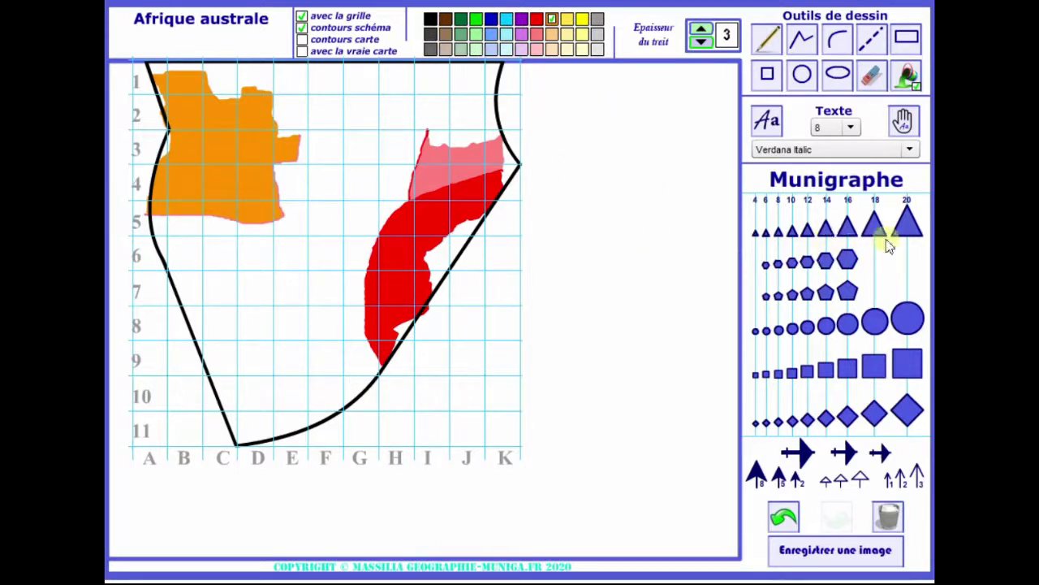
Place a black size 16 triangle at the eastern tip of the schematic outline, in grid cell K4
{"action": "left_click", "coordinate": [430, 22]}
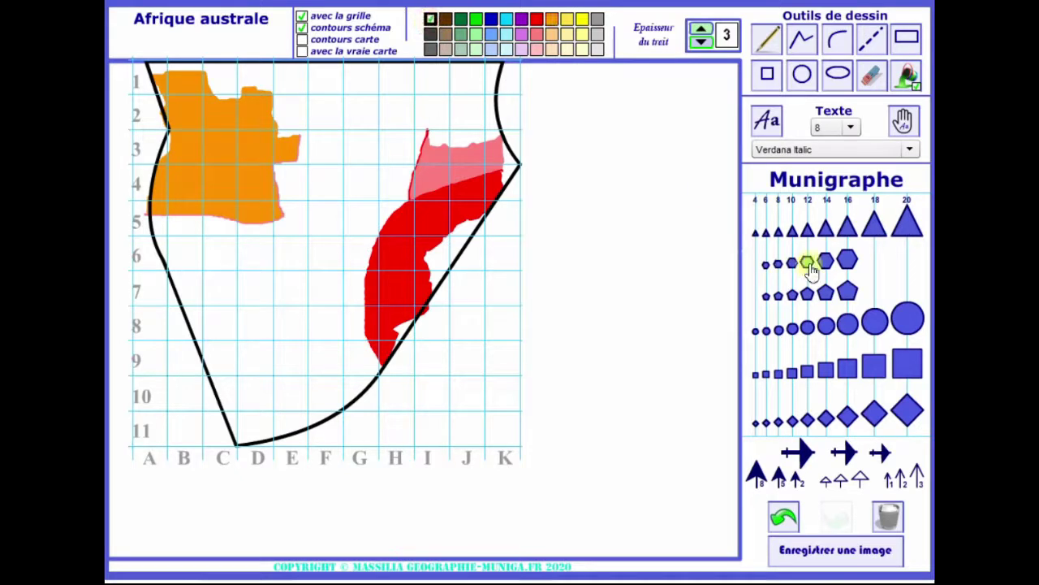
{"action": "left_click", "coordinate": [849, 236]}
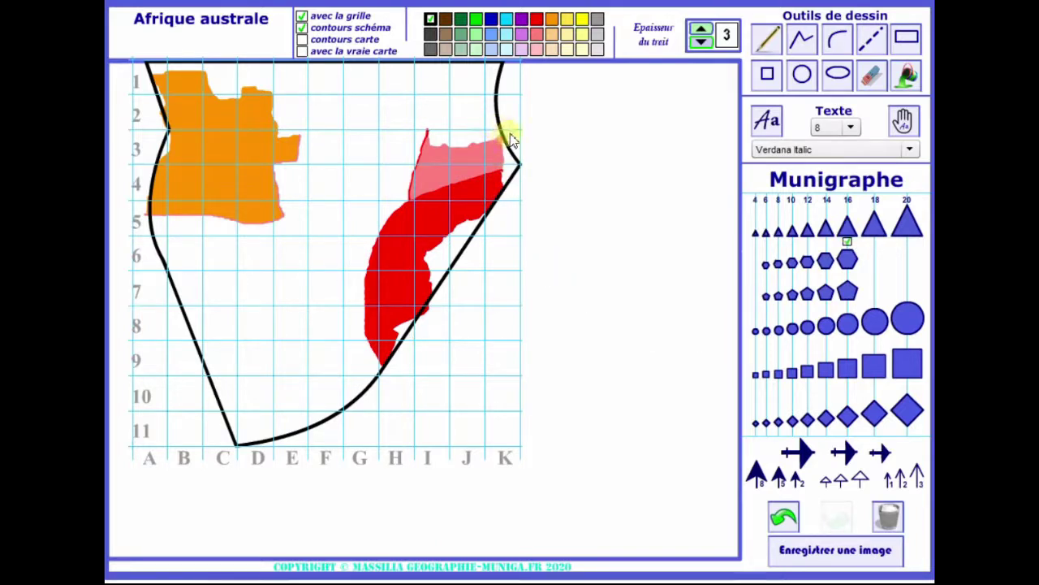
{"action": "left_click", "coordinate": [514, 166]}
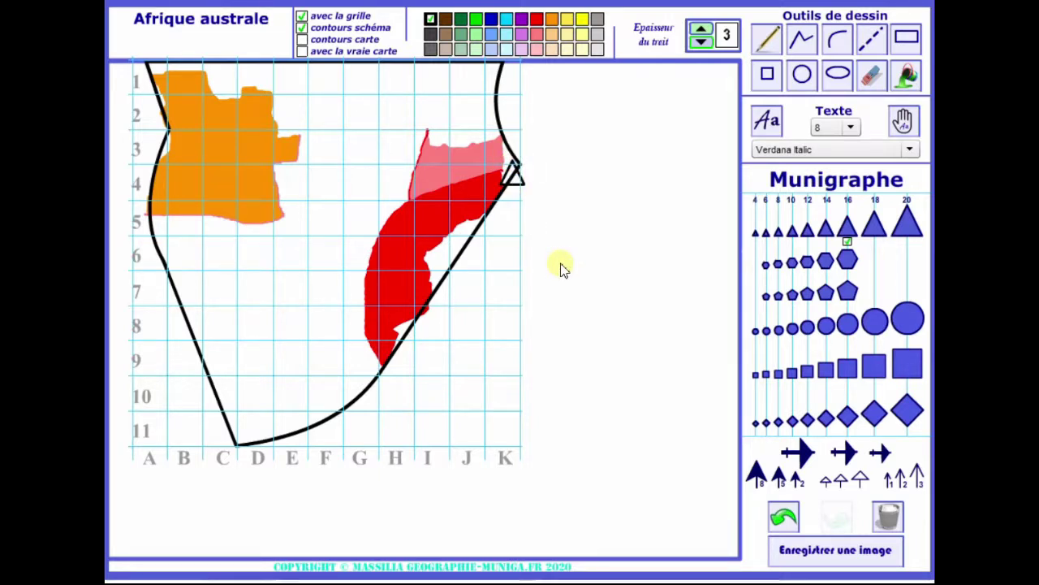
{"action": "left_click", "coordinate": [847, 416]}
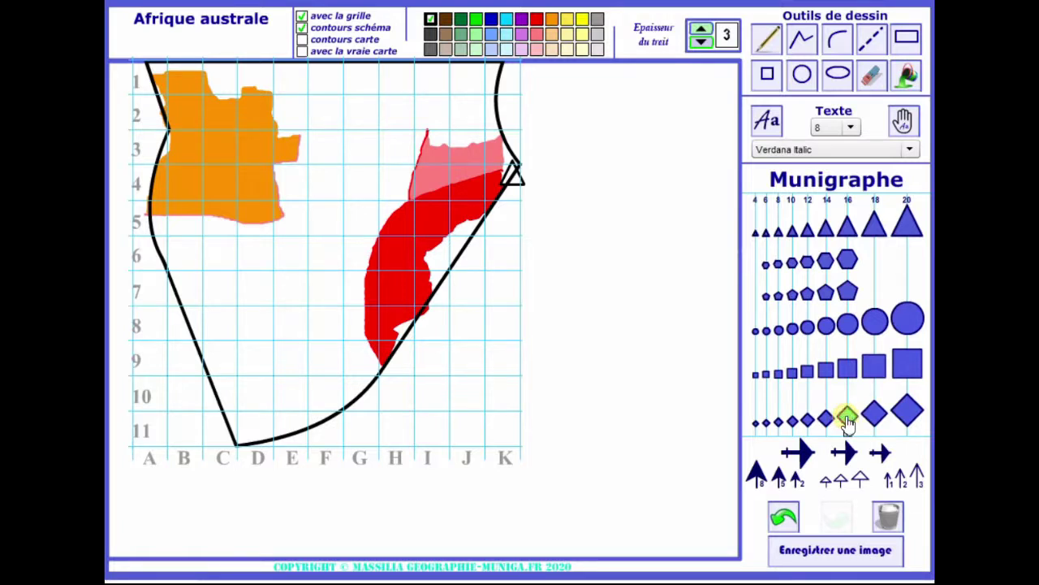
{"action": "left_click", "coordinate": [369, 309]}
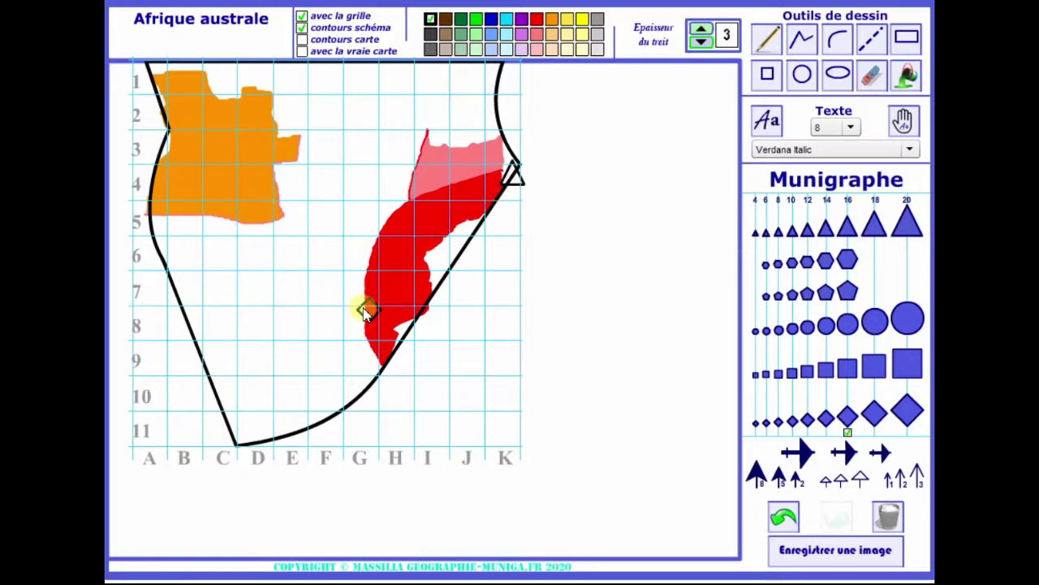
{"action": "left_click", "coordinate": [874, 415]}
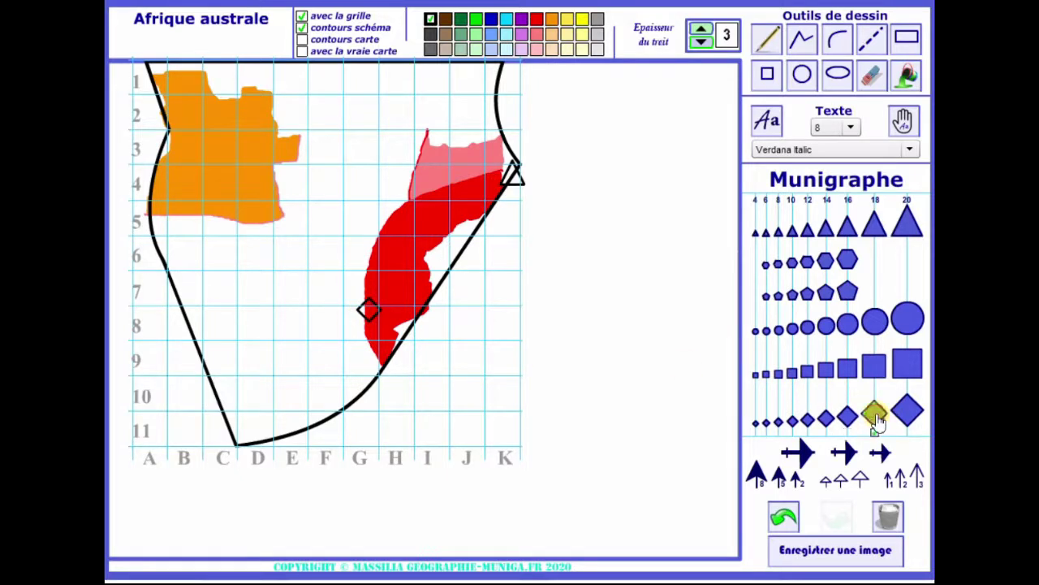
{"action": "left_click", "coordinate": [368, 311]}
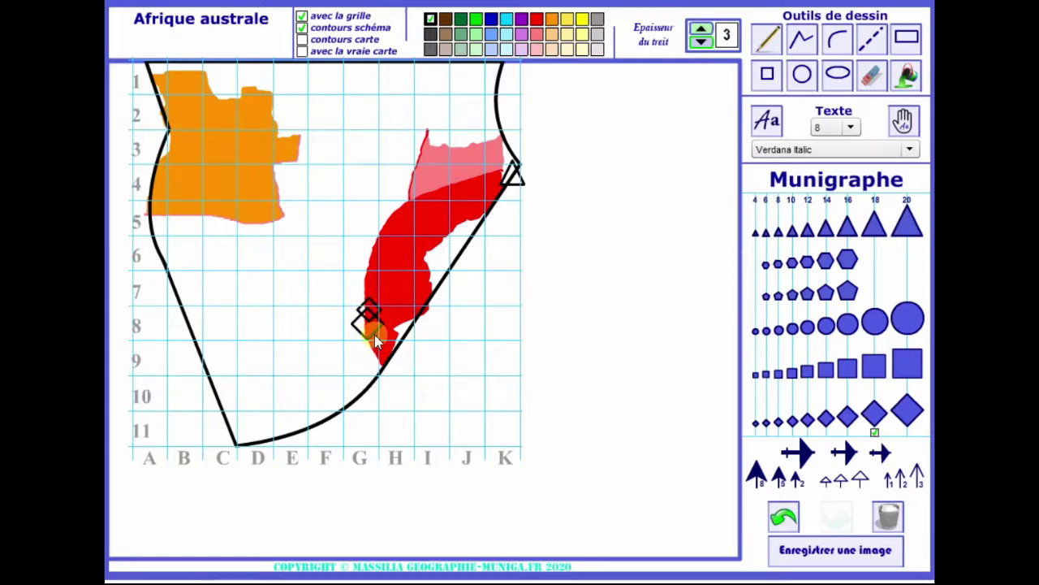
{"action": "left_click", "coordinate": [380, 312]}
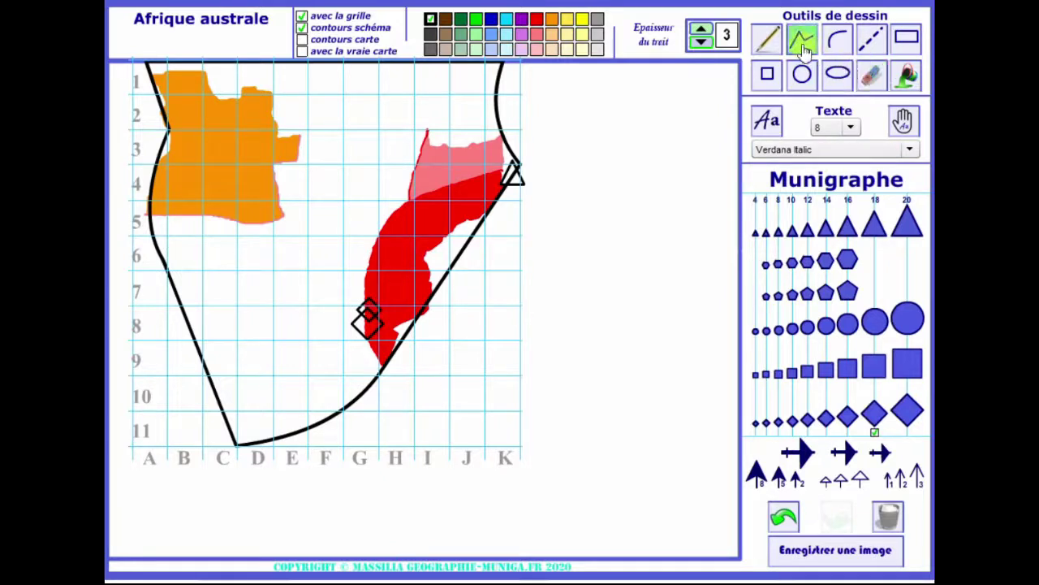
{"action": "left_click", "coordinate": [872, 74]}
{"action": "left_click", "coordinate": [379, 299]}
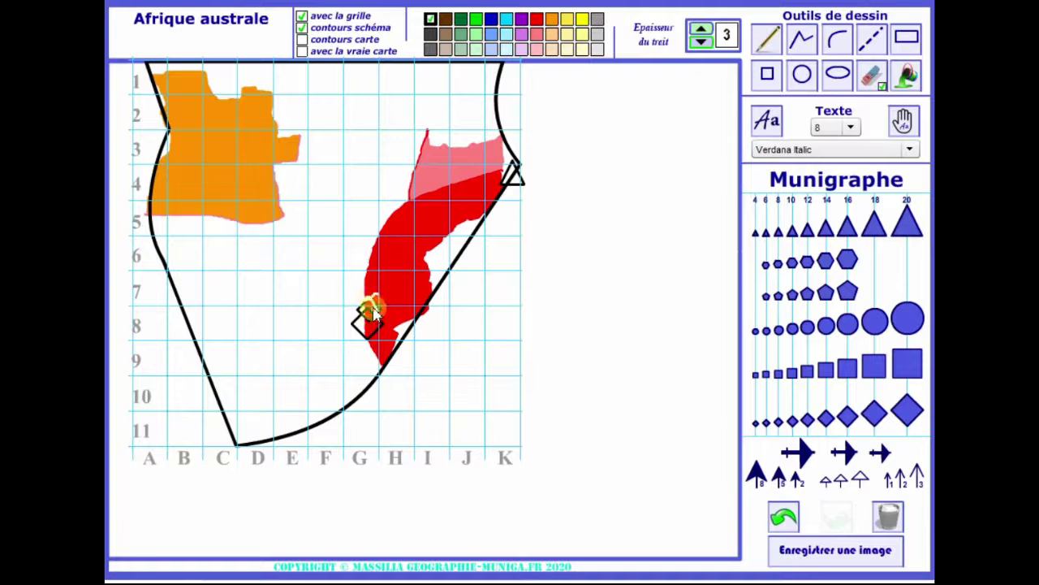
{"action": "left_click", "coordinate": [367, 309]}
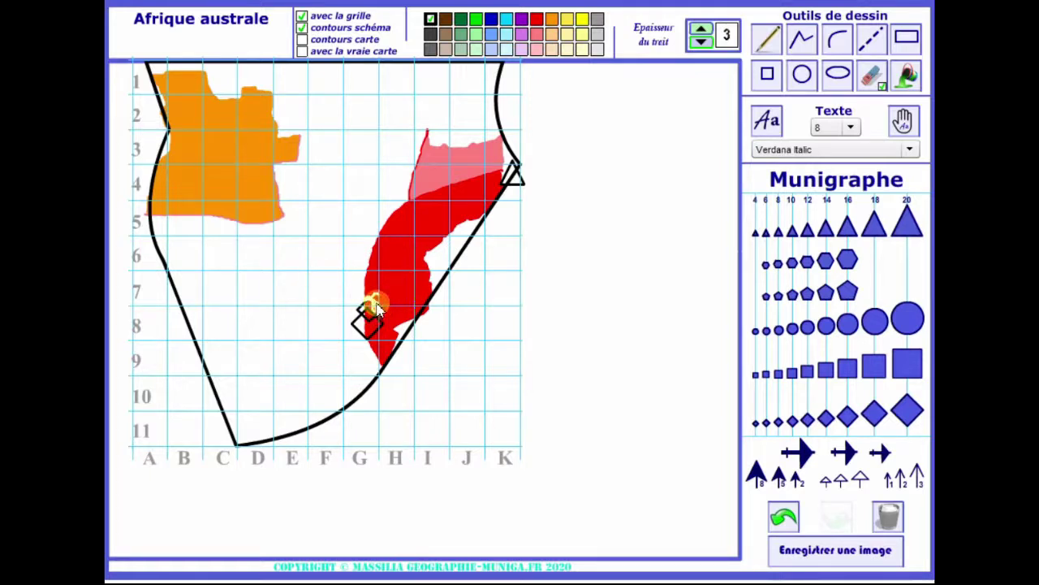
{"action": "left_click", "coordinate": [784, 518]}
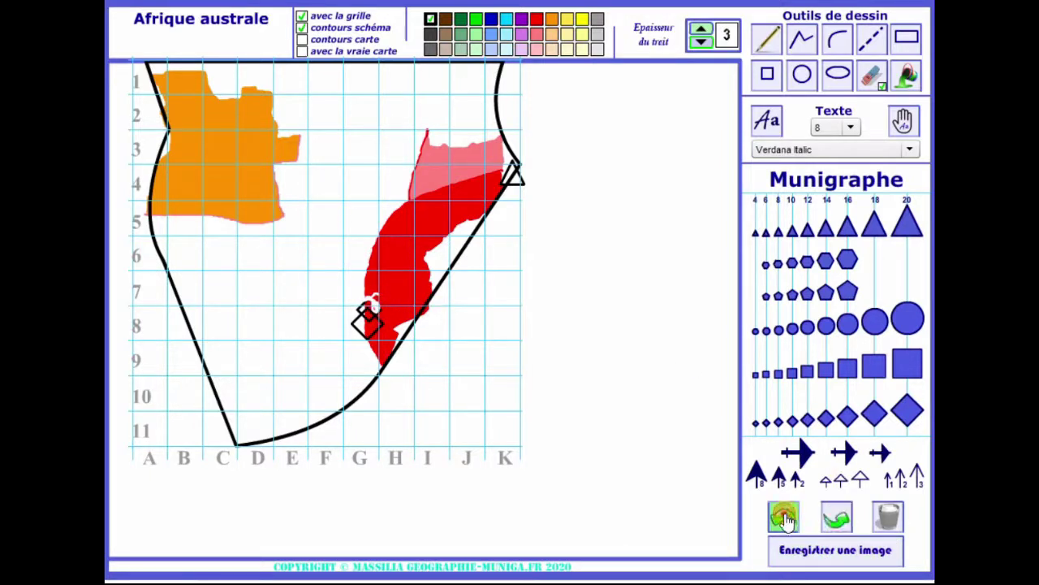
{"action": "left_click", "coordinate": [785, 518]}
{"action": "left_click", "coordinate": [785, 519]}
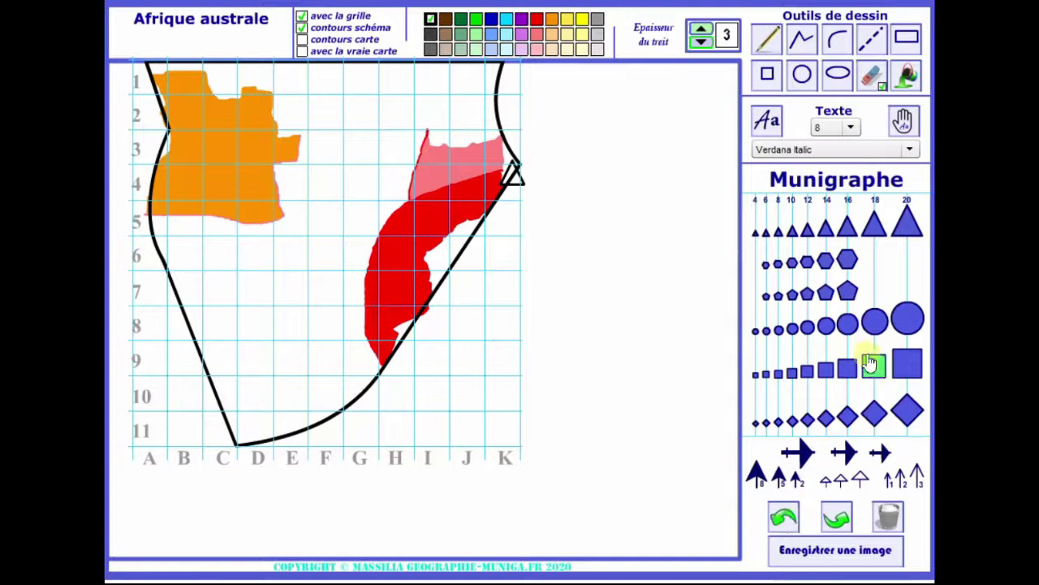
Place a black size 18 diamond on the western edge of the red area, in grid row 8 near column G
{"action": "left_click", "coordinate": [875, 413]}
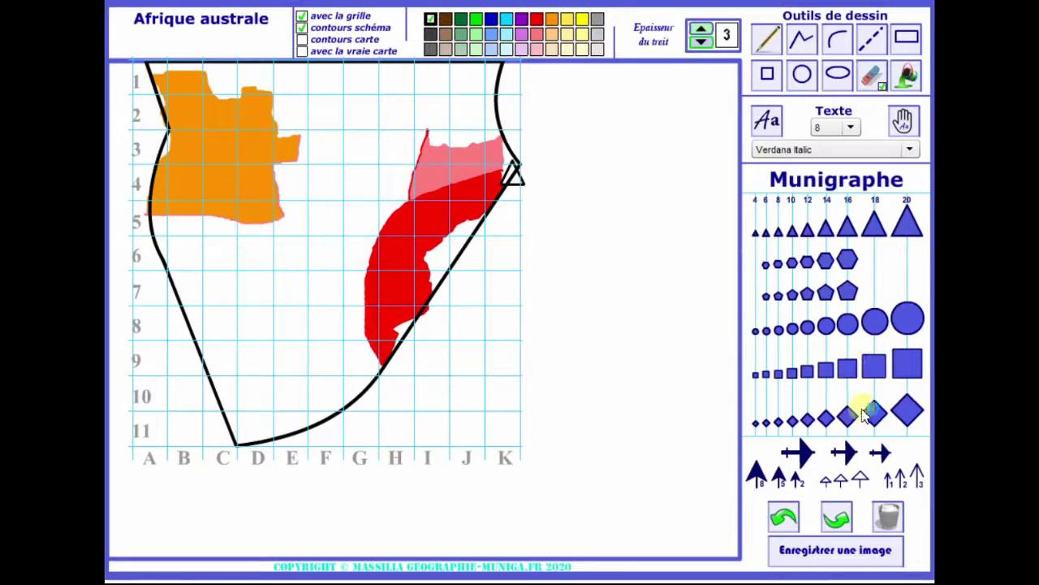
{"action": "left_click", "coordinate": [373, 310]}
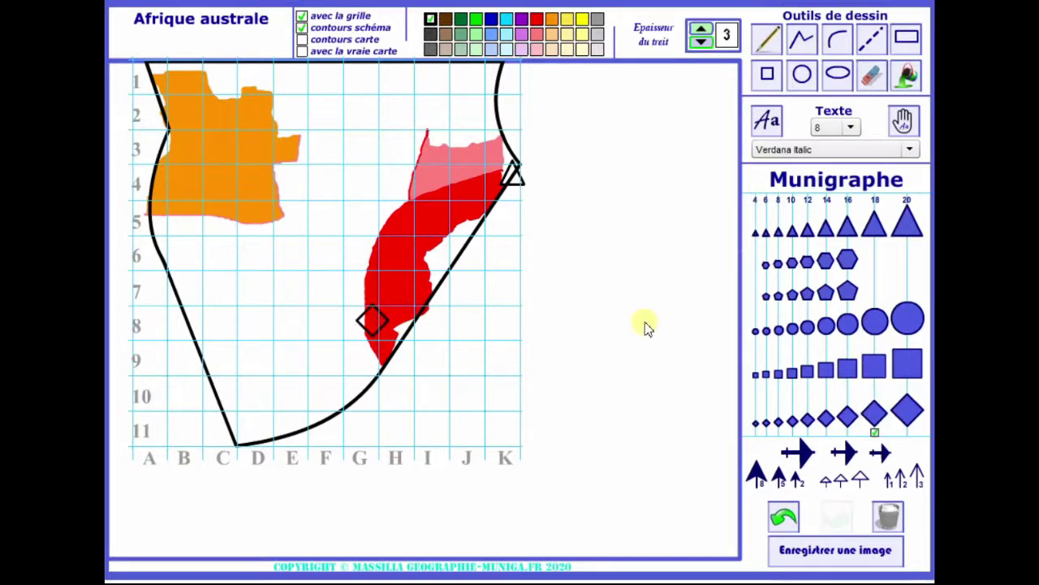